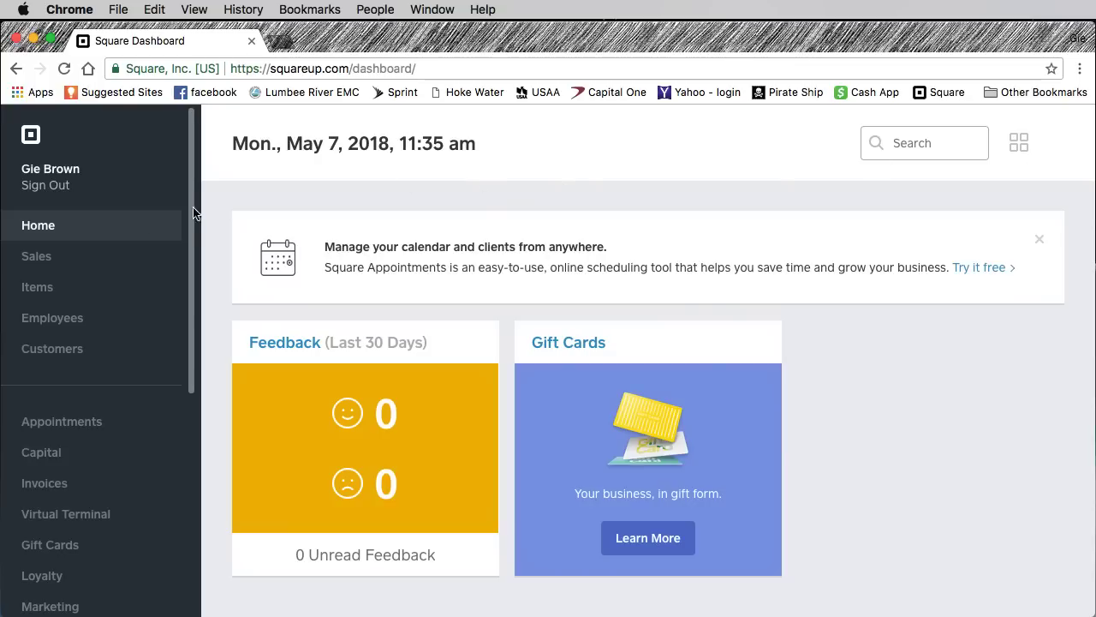
- Open the item library and look through the product list
{"action": "left_click", "coordinate": [49, 292]}
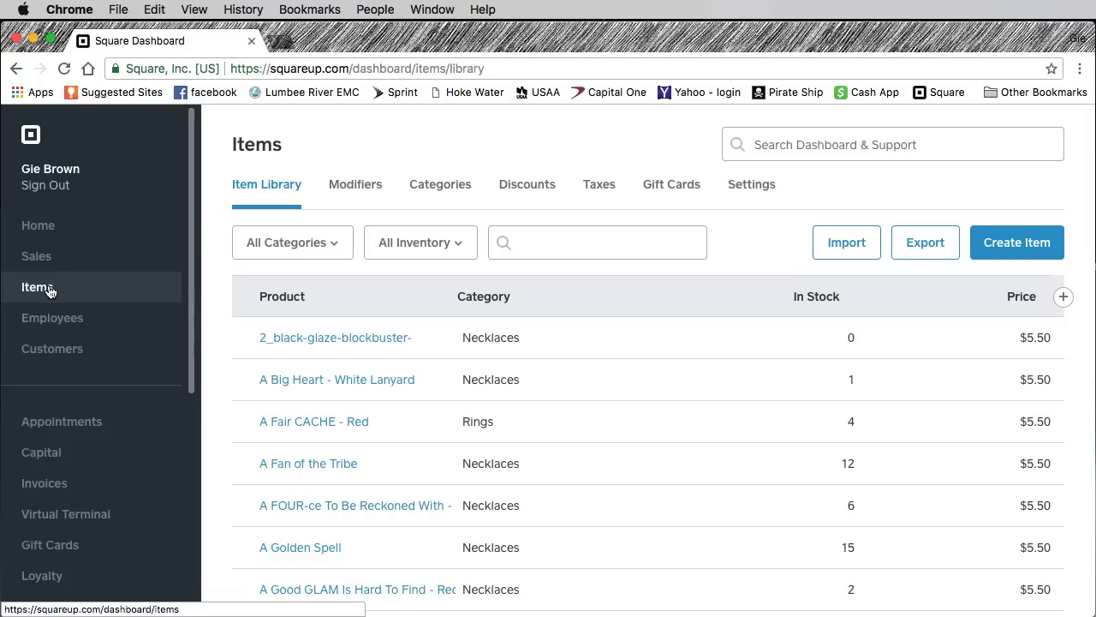
{"action": "scroll", "coordinate": [705, 476], "scroll_direction": "down", "scroll_amount": 15}
{"action": "scroll", "coordinate": [705, 476], "scroll_direction": "down", "scroll_amount": 15}
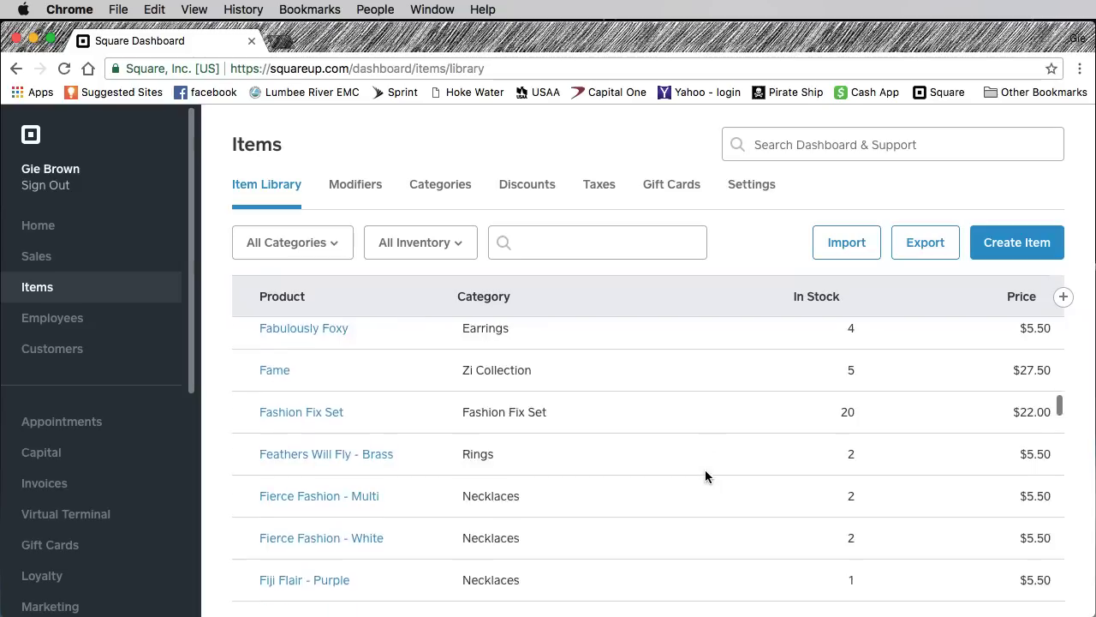
{"action": "scroll", "coordinate": [708, 477], "scroll_direction": "up", "scroll_amount": 8}
{"action": "scroll", "coordinate": [705, 477], "scroll_direction": "up", "scroll_amount": 15}
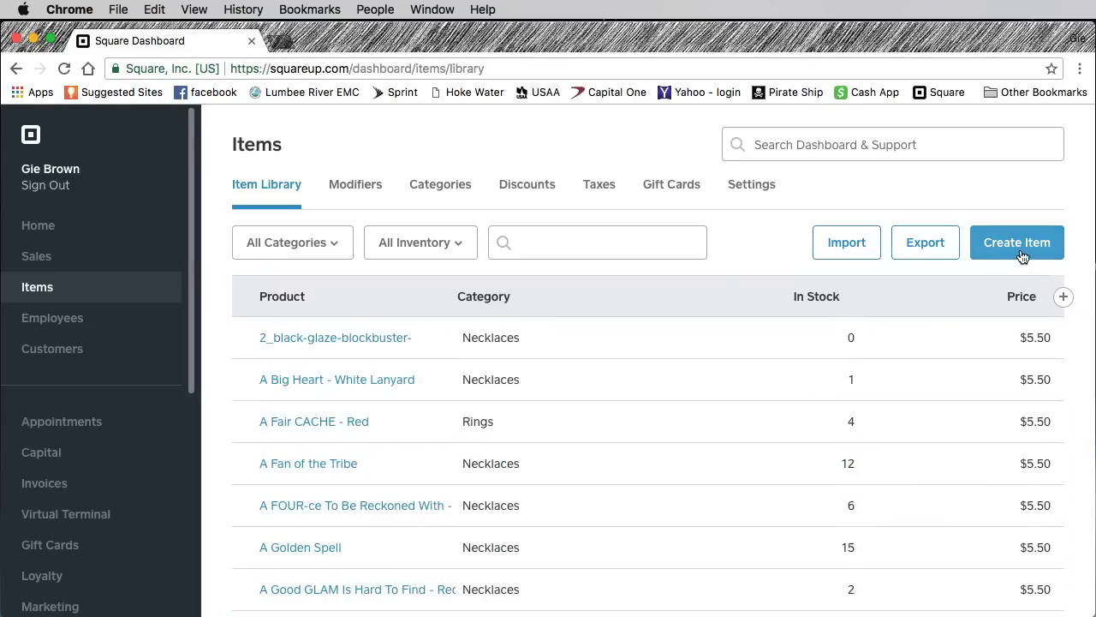
- Start creating a new item and examine the categories available for it
{"action": "left_click", "coordinate": [1023, 249]}
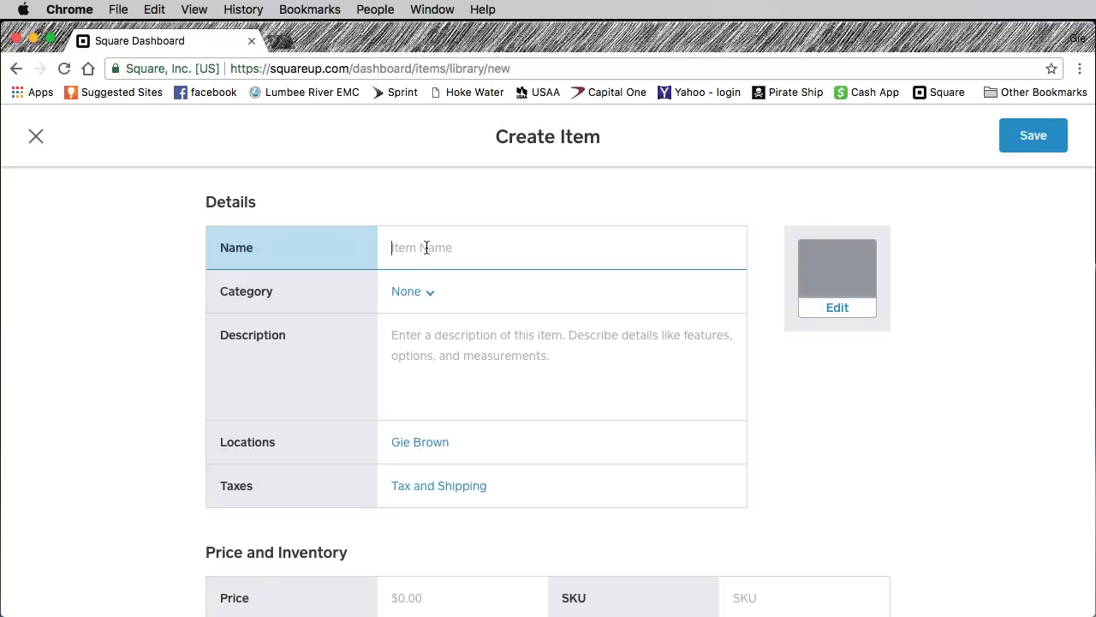
{"action": "left_click", "coordinate": [429, 294]}
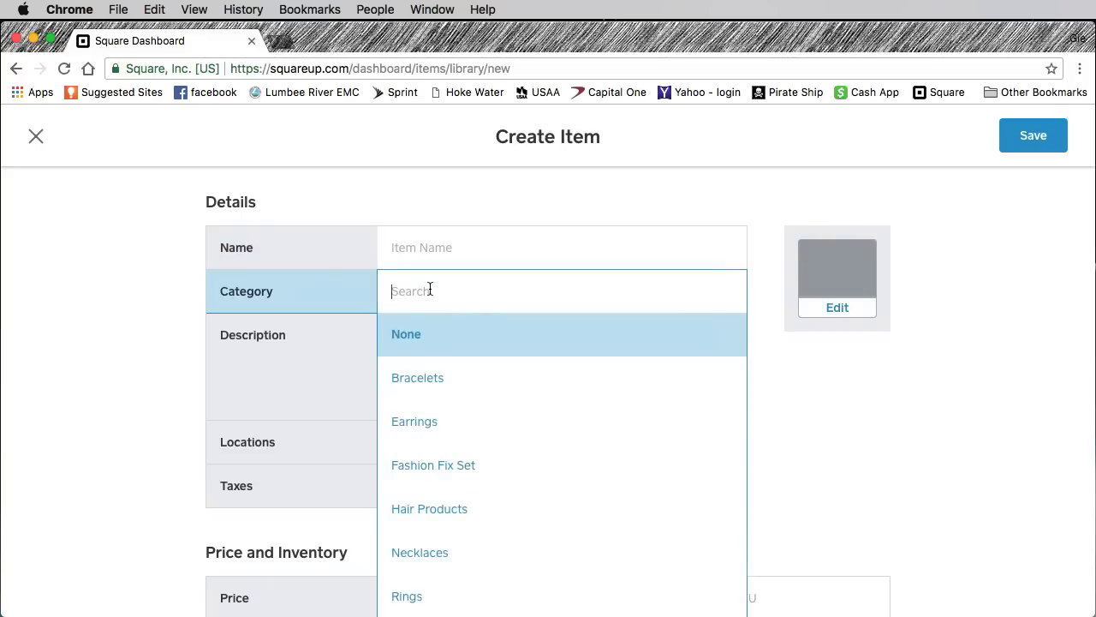
{"action": "scroll", "coordinate": [439, 399], "scroll_direction": "down", "scroll_amount": 5}
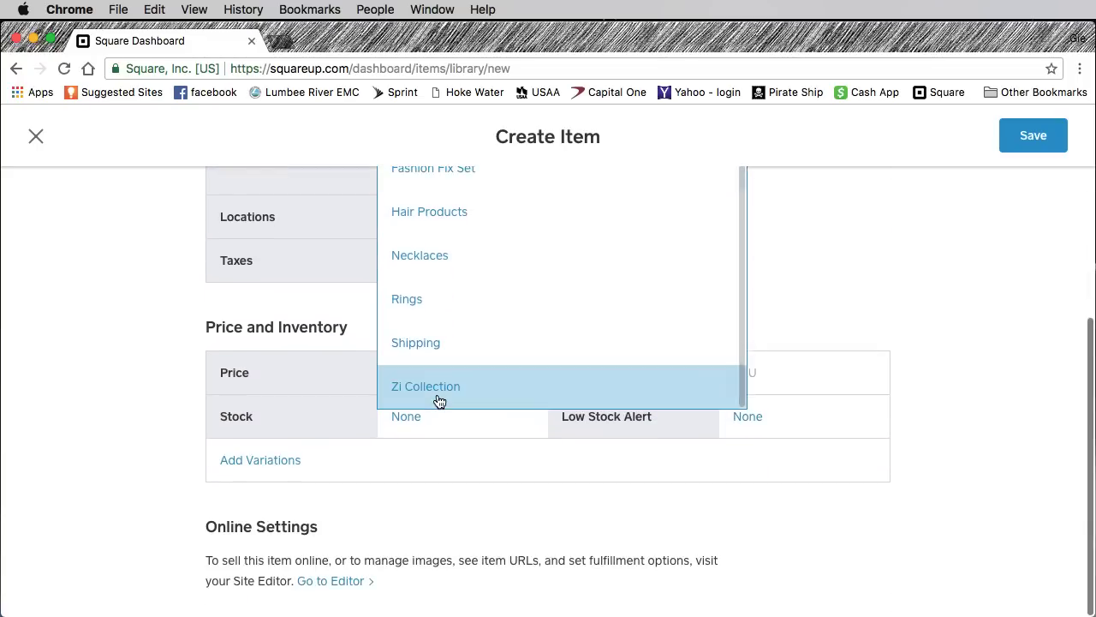
{"action": "scroll", "coordinate": [439, 399], "scroll_direction": "up", "scroll_amount": 2}
{"action": "scroll", "coordinate": [439, 399], "scroll_direction": "down", "scroll_amount": 2}
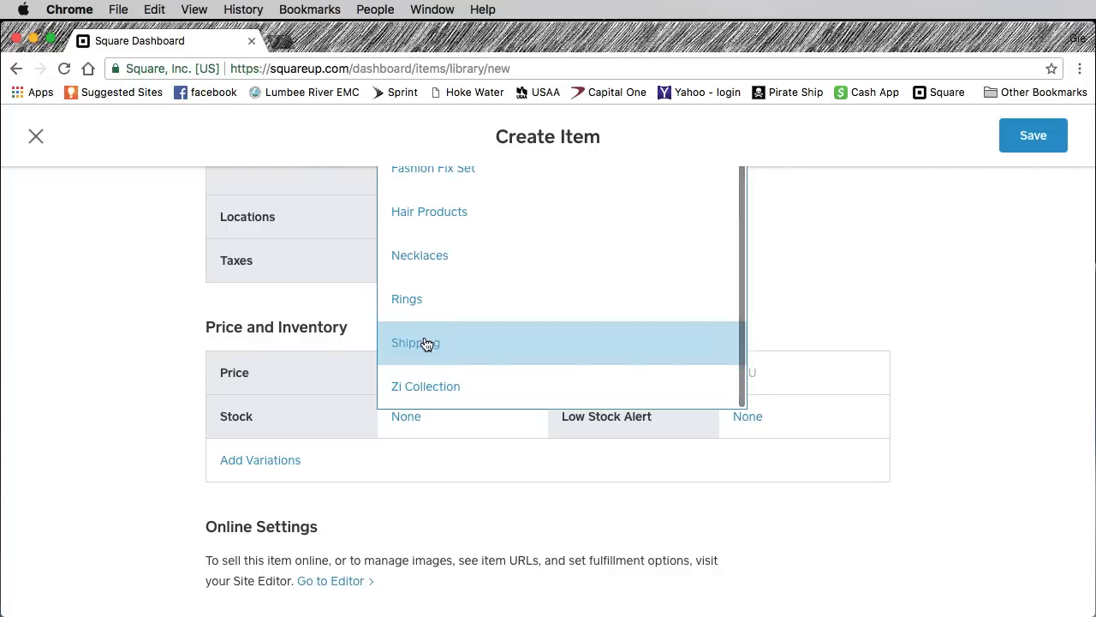
{"action": "scroll", "coordinate": [425, 343], "scroll_direction": "up", "scroll_amount": 2}
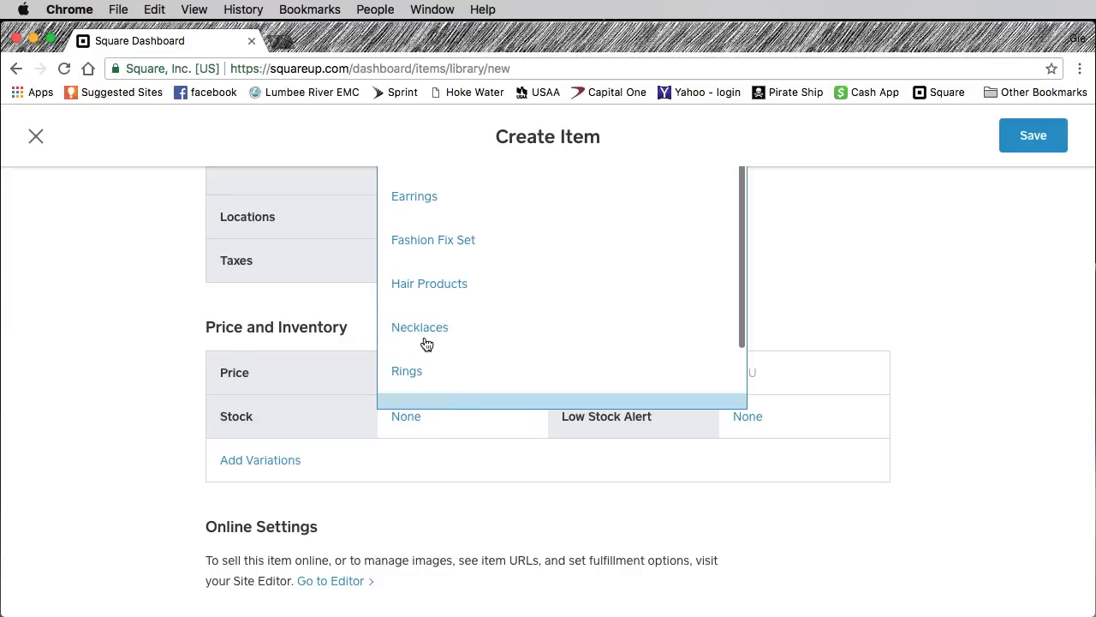
{"action": "scroll", "coordinate": [426, 344], "scroll_direction": "up", "scroll_amount": 5}
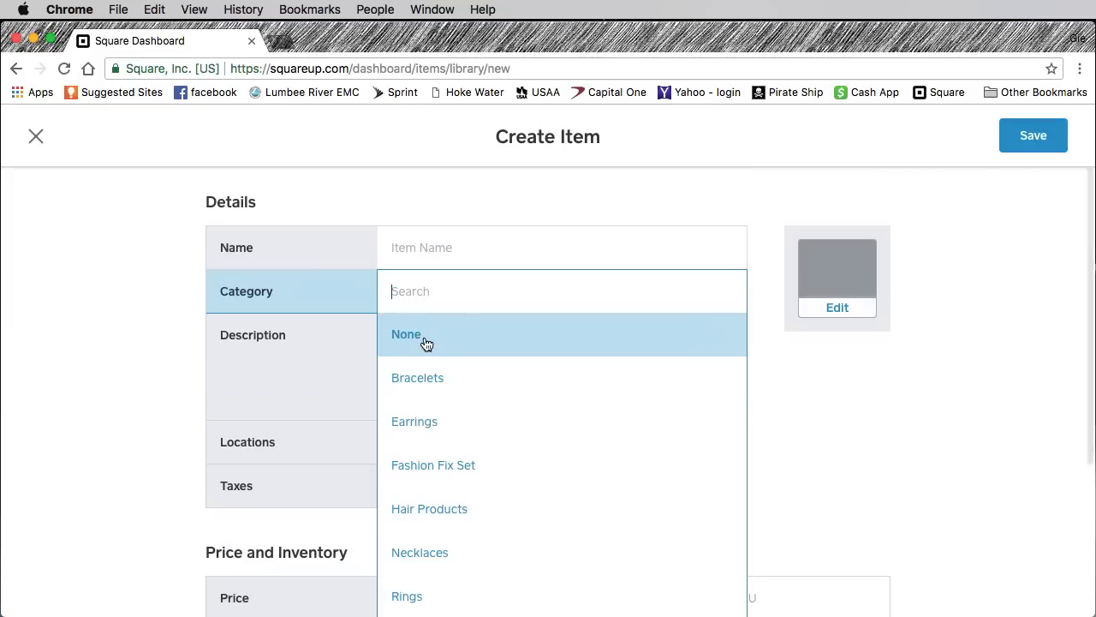
- Examine the new item's colour and image options and its stock variation settings, and discard the unsaved item
{"action": "left_click", "coordinate": [838, 308]}
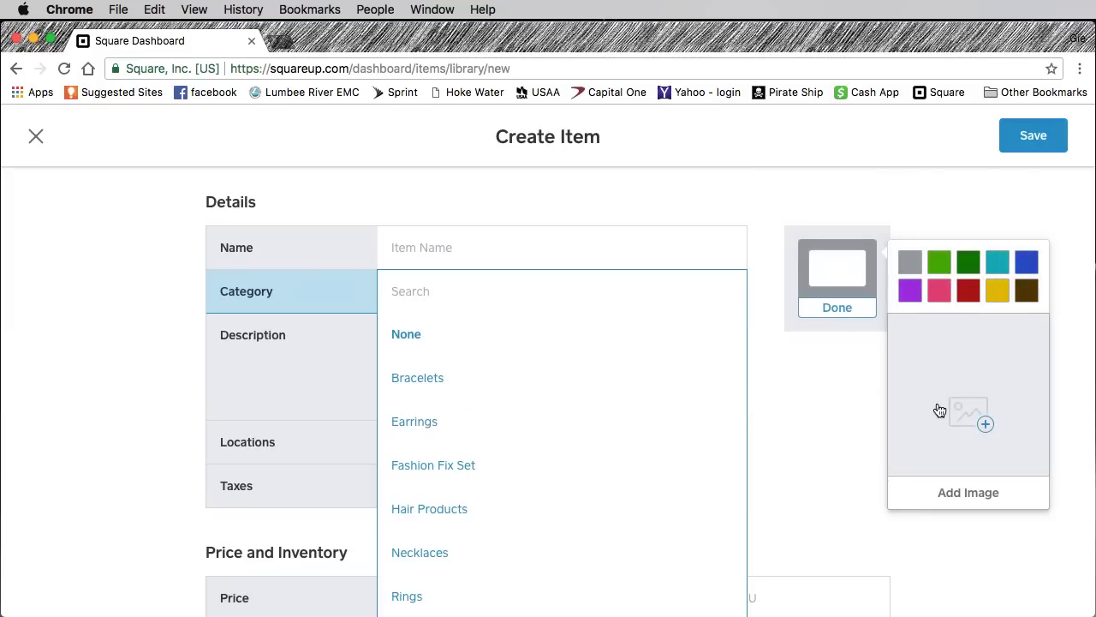
{"action": "left_click", "coordinate": [778, 384]}
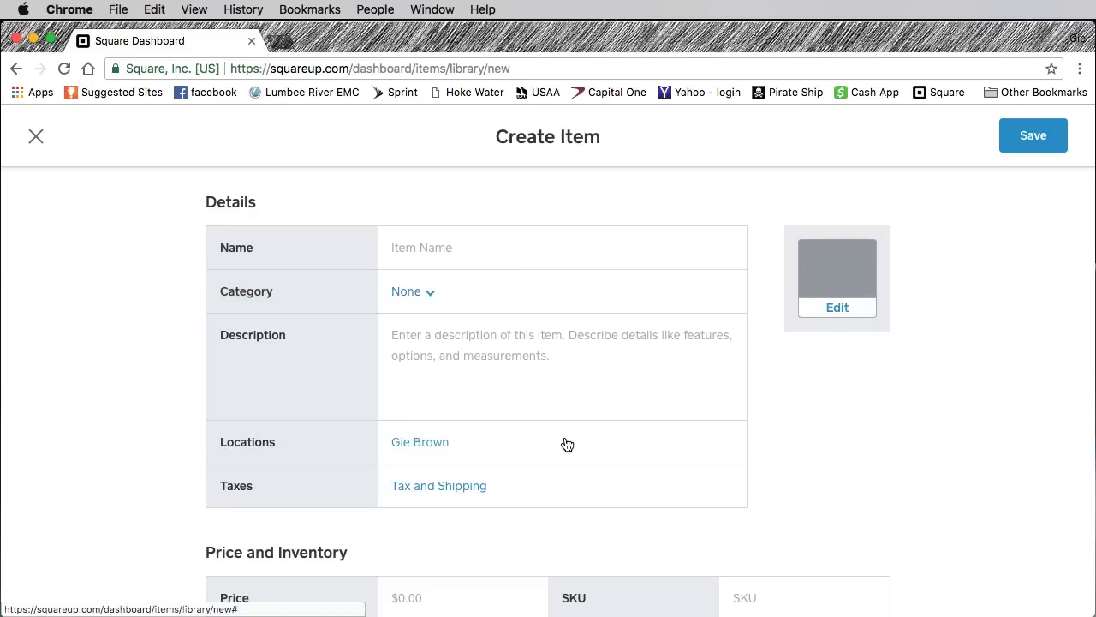
{"action": "scroll", "coordinate": [489, 489], "scroll_direction": "down", "scroll_amount": 5}
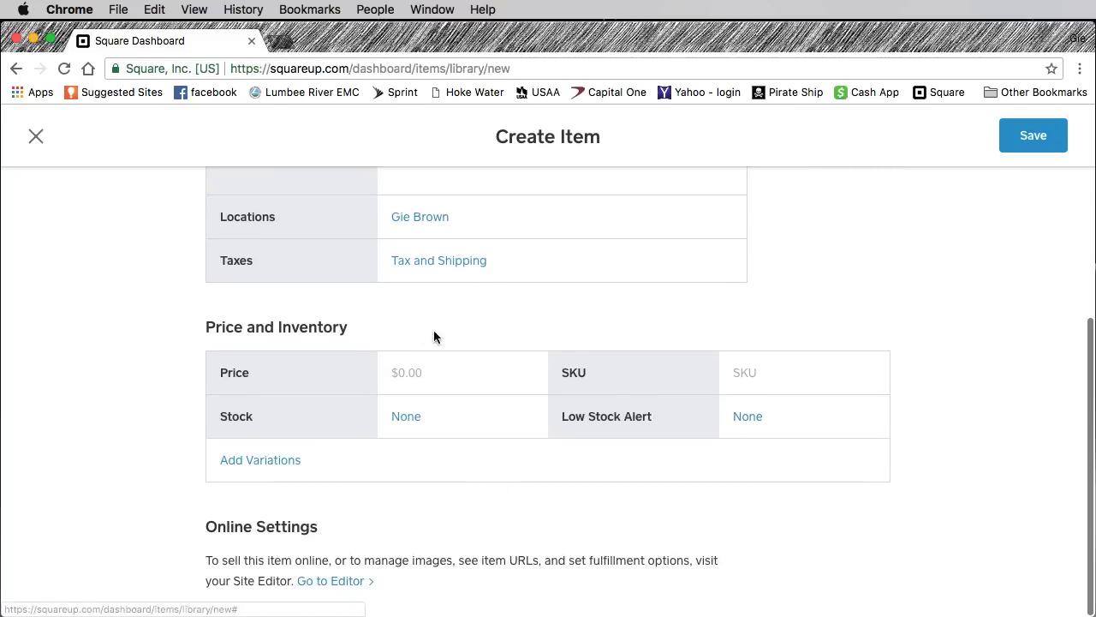
{"action": "left_click", "coordinate": [407, 418]}
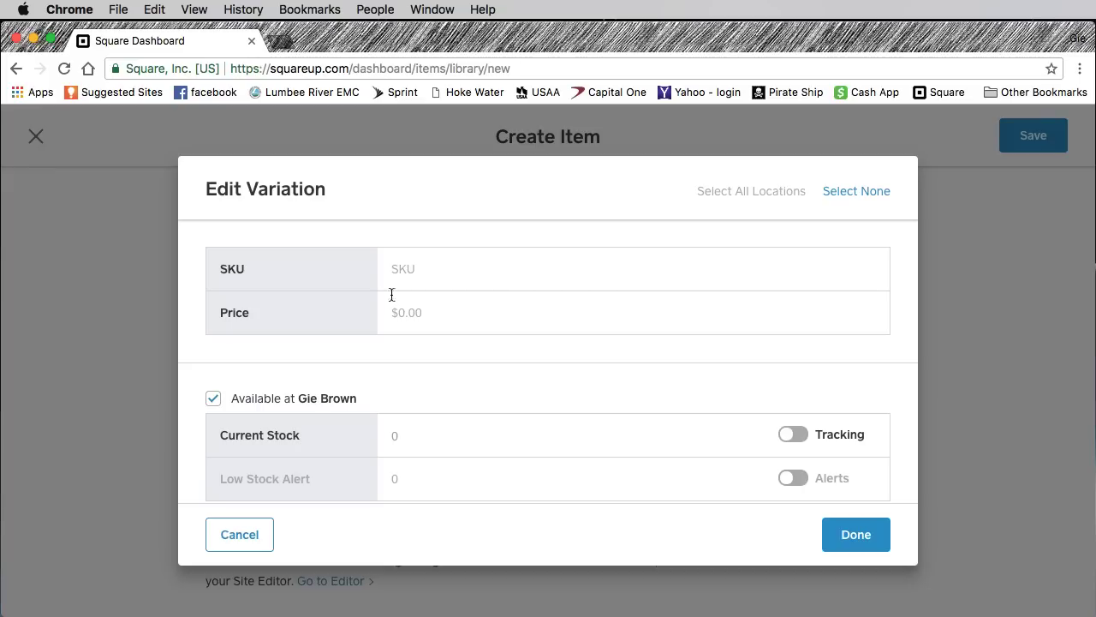
{"action": "left_click", "coordinate": [847, 537]}
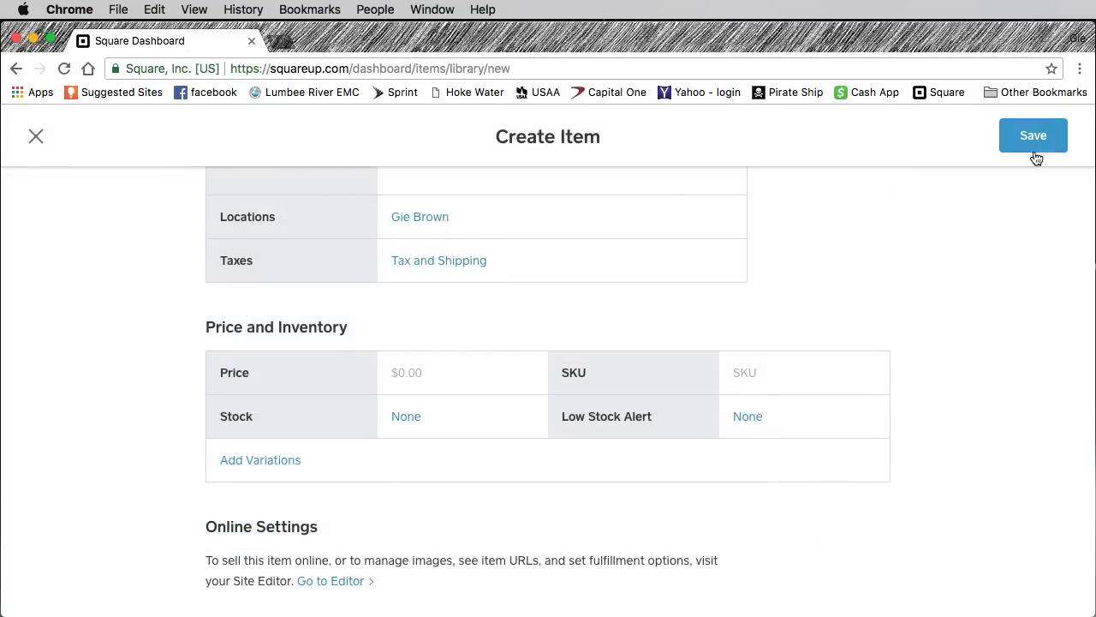
{"action": "left_click", "coordinate": [36, 137]}
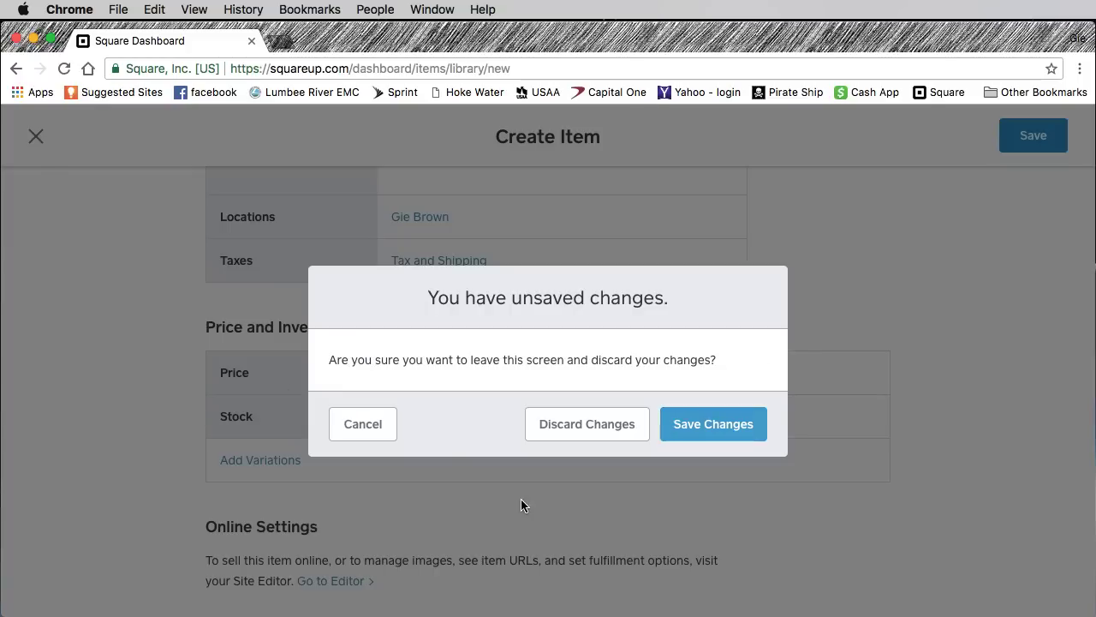
{"action": "left_click", "coordinate": [558, 431]}
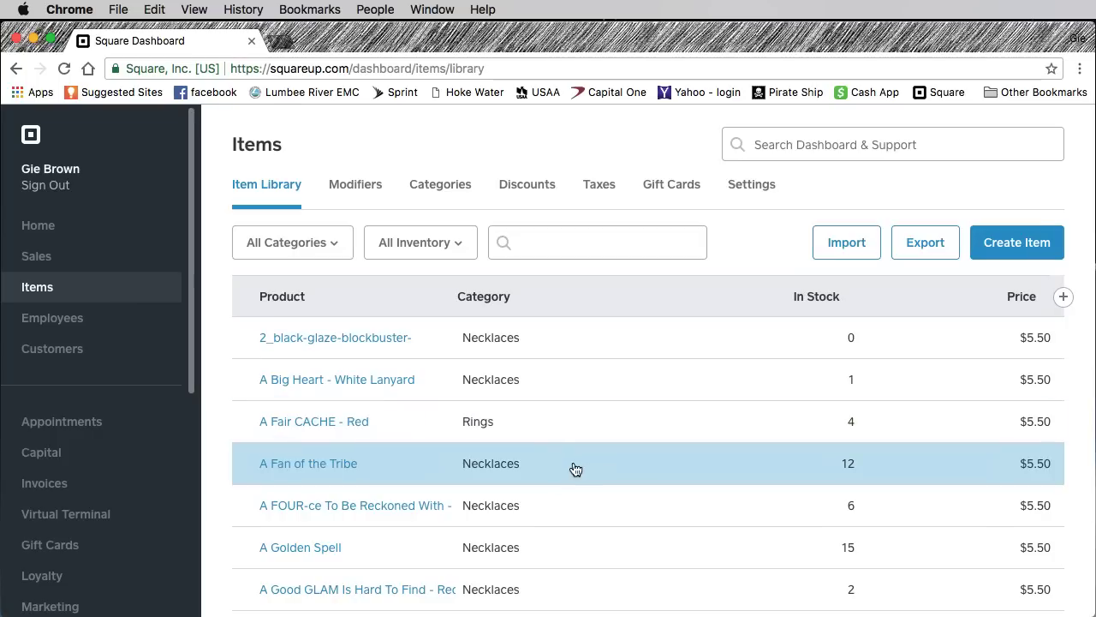
- Browse the existing items in the library again, checking their categories, stock and prices
{"action": "scroll", "coordinate": [570, 467], "scroll_direction": "down", "scroll_amount": 10}
{"action": "scroll", "coordinate": [574, 464], "scroll_direction": "down", "scroll_amount": 20}
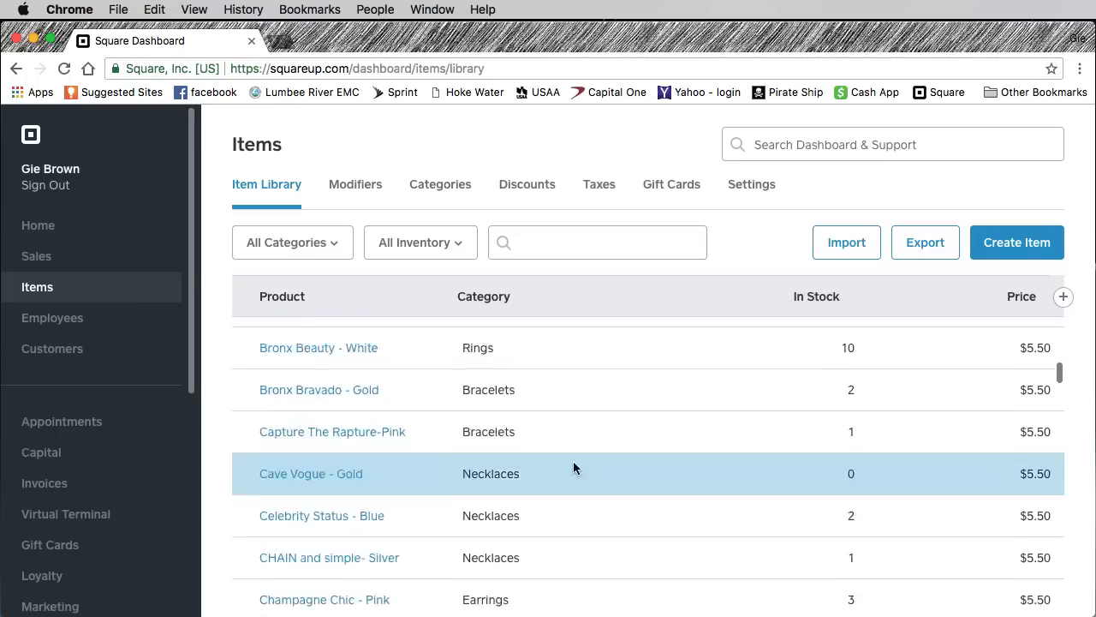
{"action": "scroll", "coordinate": [573, 467], "scroll_direction": "down", "scroll_amount": 3}
{"action": "scroll", "coordinate": [573, 466], "scroll_direction": "up", "scroll_amount": 20}
{"action": "scroll", "coordinate": [573, 467], "scroll_direction": "up", "scroll_amount": 2}
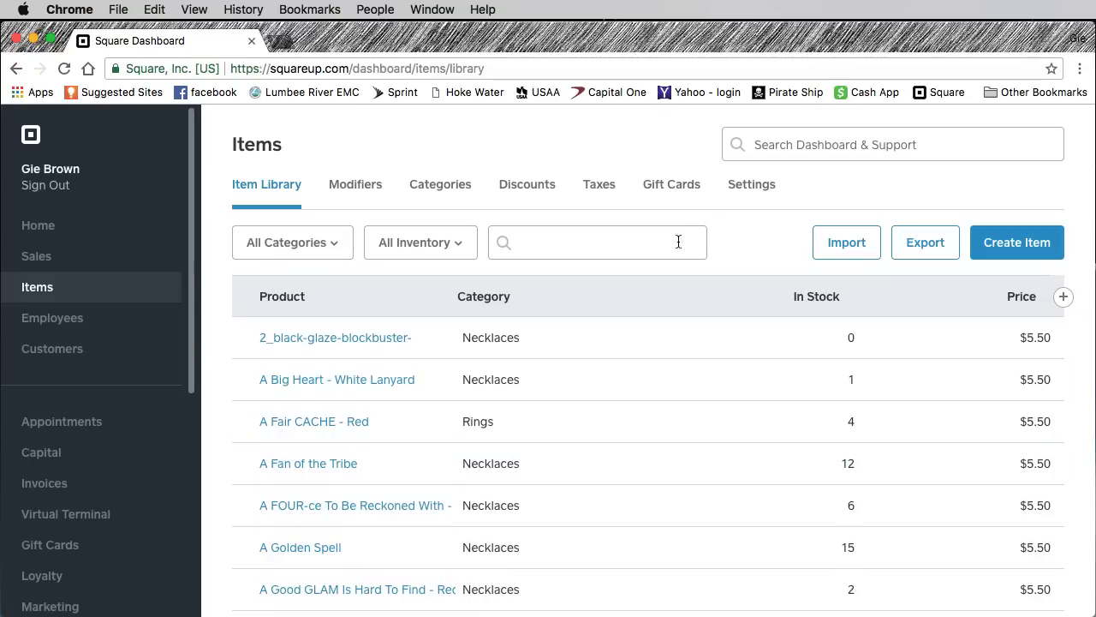
- Go to the Online Store and open its settings
{"action": "scroll", "coordinate": [140, 417], "scroll_direction": "down", "scroll_amount": 8}
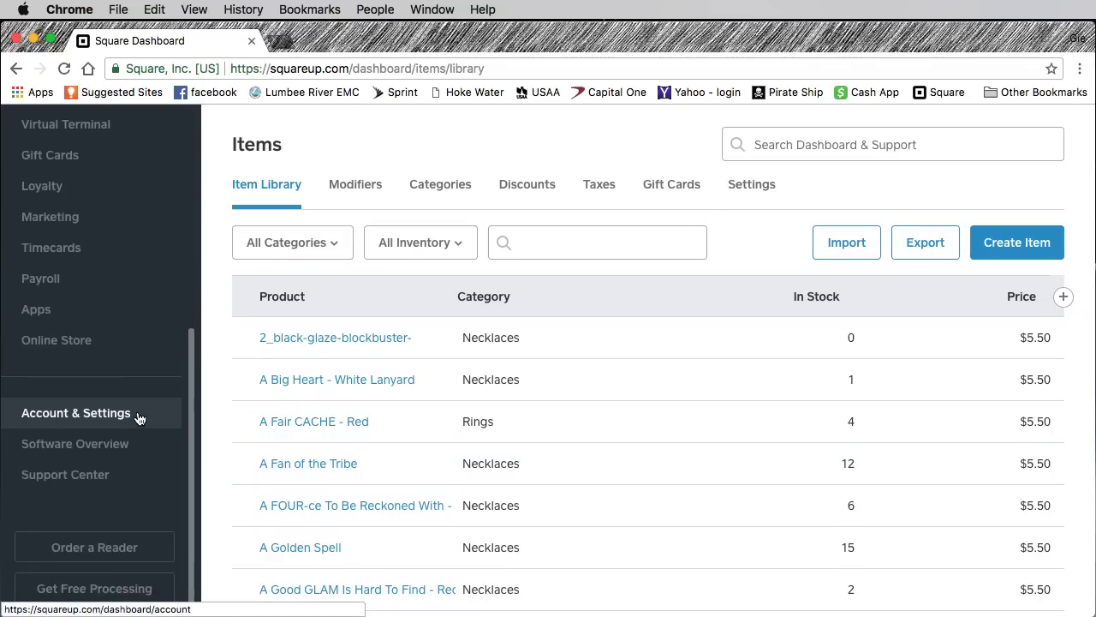
{"action": "left_click", "coordinate": [82, 341]}
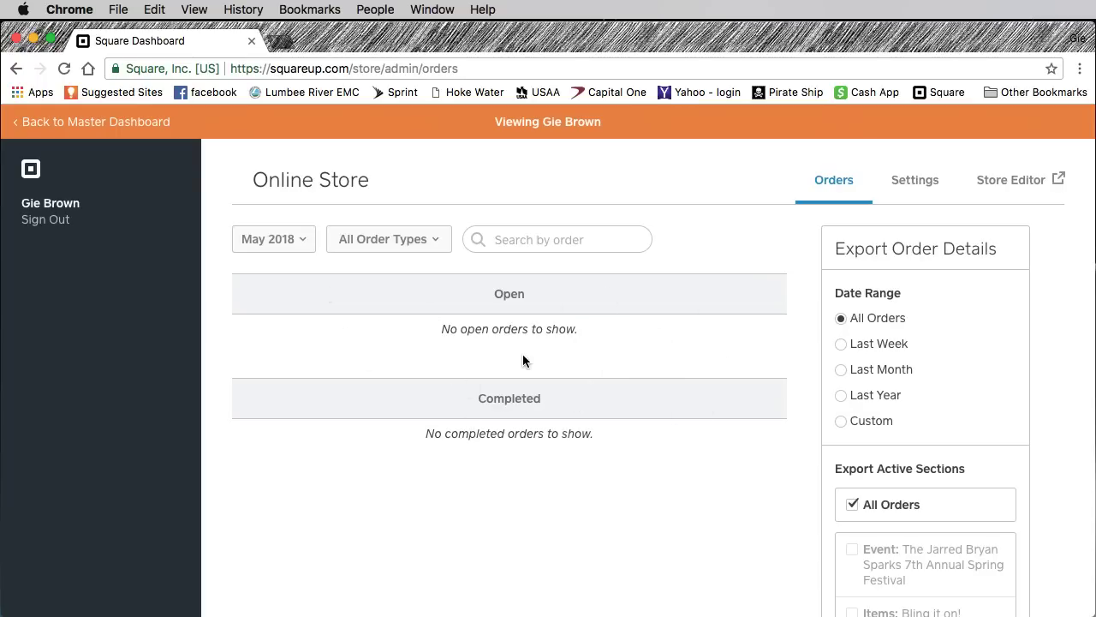
{"action": "left_click", "coordinate": [912, 181]}
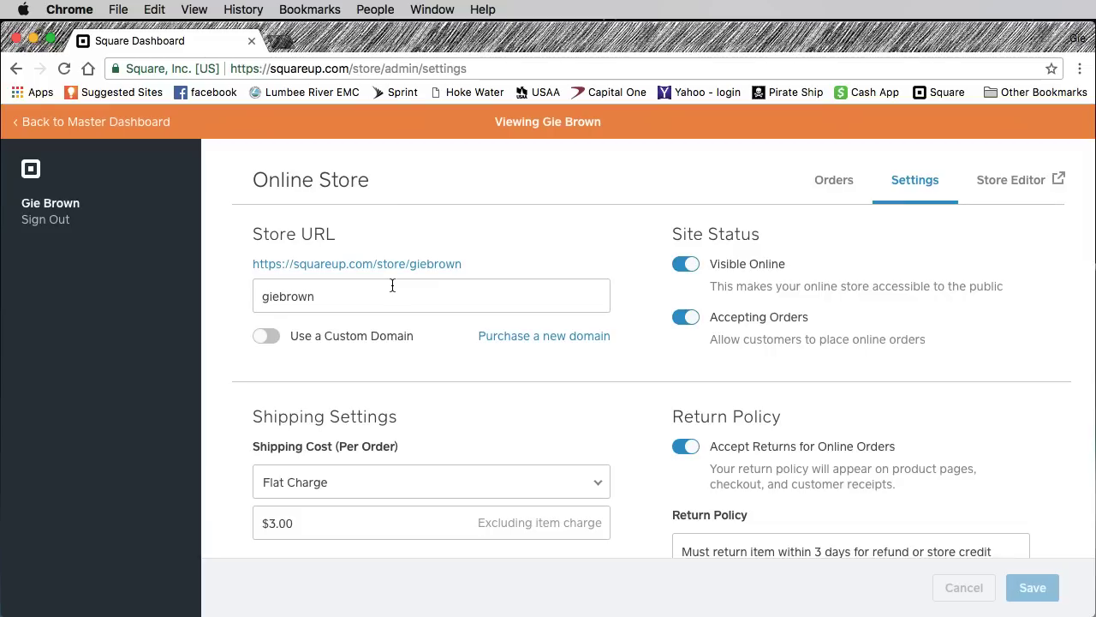
- Review the online store's shipping, return policy, pickup and business hours settings
{"action": "scroll", "coordinate": [392, 285], "scroll_direction": "down", "scroll_amount": 5}
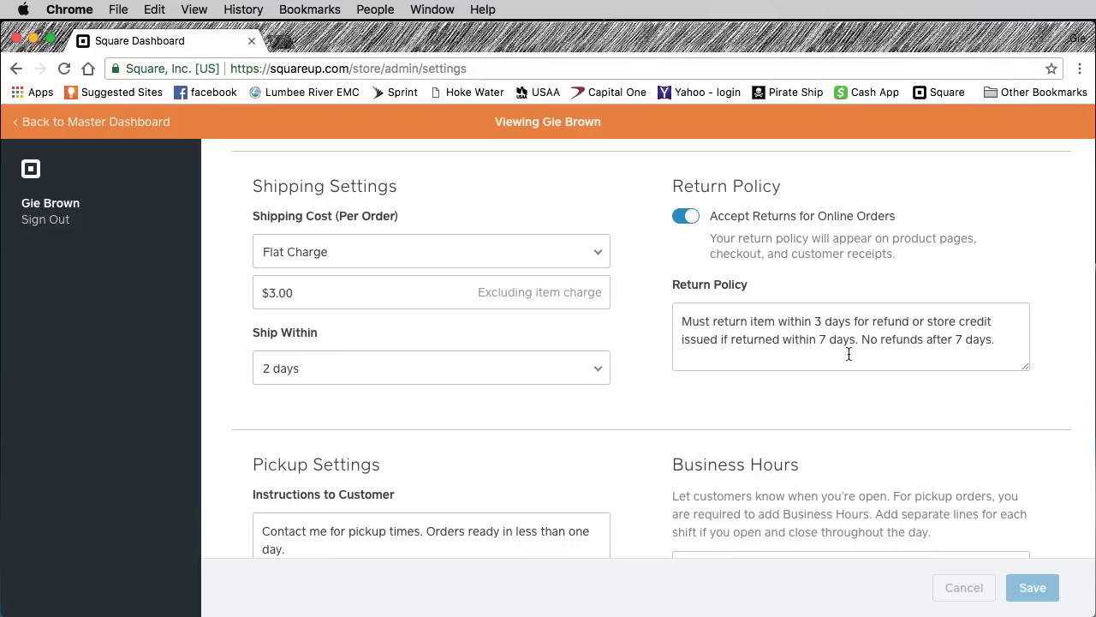
{"action": "scroll", "coordinate": [825, 354], "scroll_direction": "down", "scroll_amount": 5}
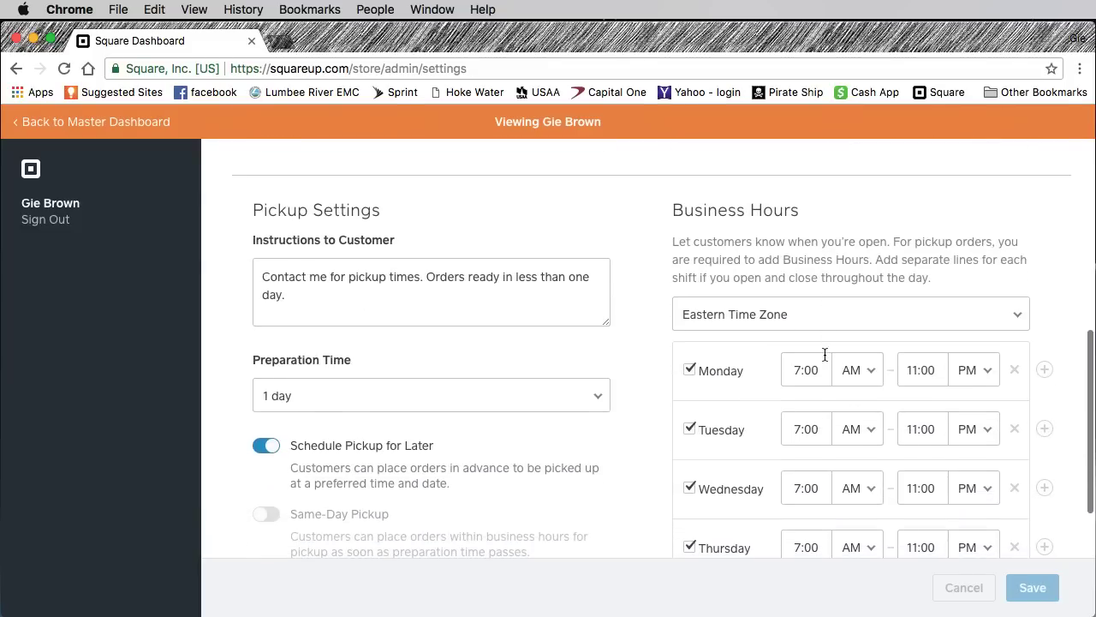
{"action": "scroll", "coordinate": [524, 400], "scroll_direction": "down", "scroll_amount": 4}
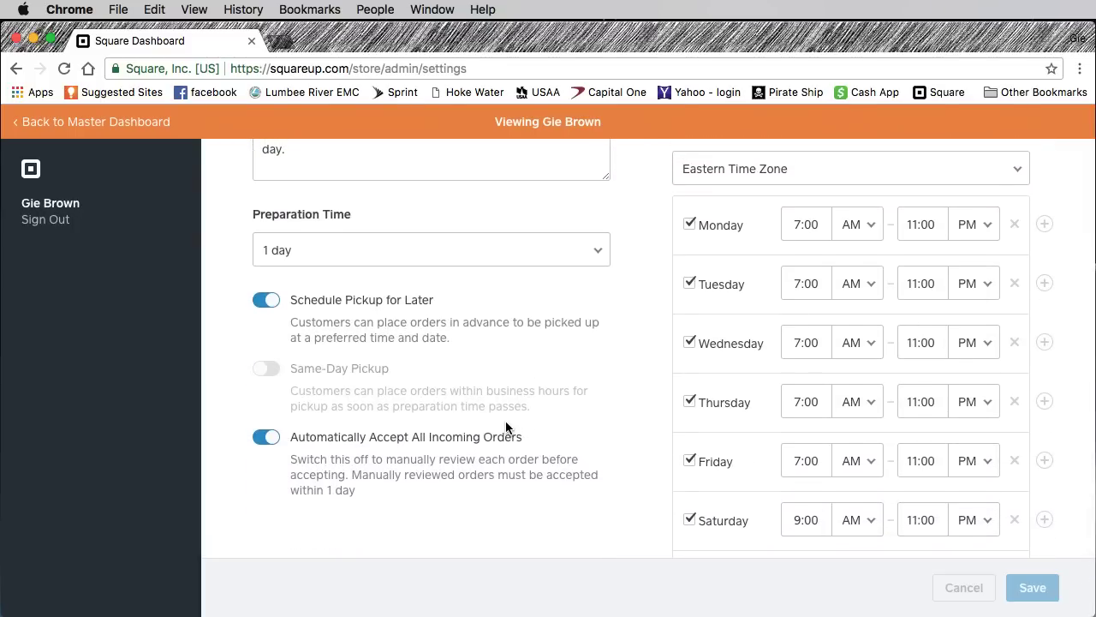
{"action": "scroll", "coordinate": [505, 423], "scroll_direction": "up", "scroll_amount": 7}
{"action": "scroll", "coordinate": [505, 423], "scroll_direction": "down", "scroll_amount": 3}
{"action": "scroll", "coordinate": [505, 424], "scroll_direction": "down", "scroll_amount": 2}
{"action": "scroll", "coordinate": [506, 423], "scroll_direction": "up", "scroll_amount": 5}
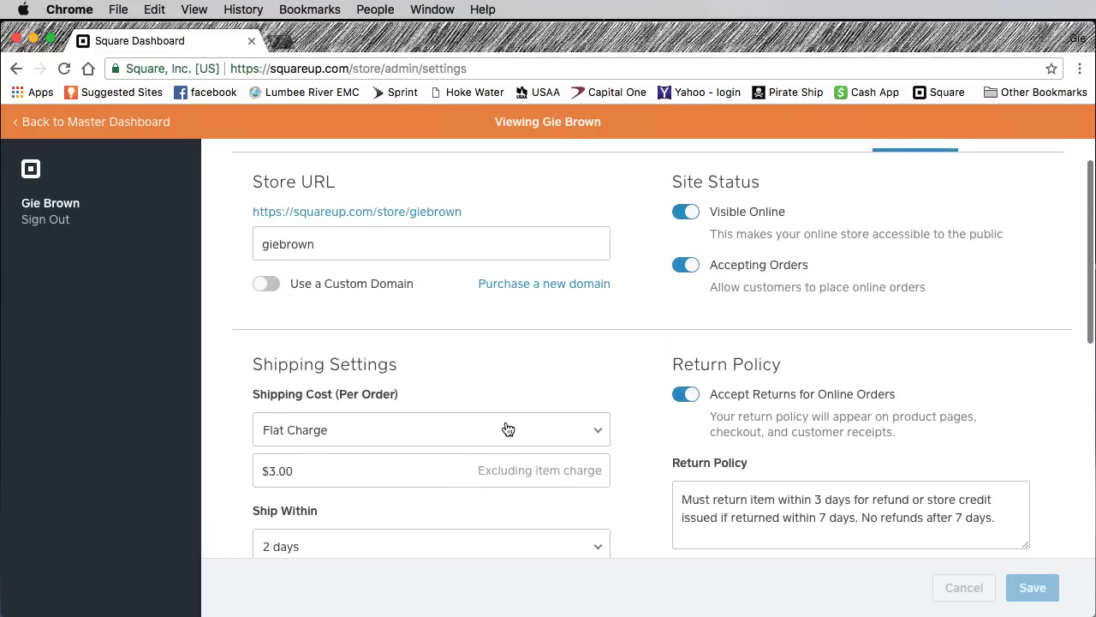
- Open the store editor, view the available themes and apply the current Roebling theme
{"action": "scroll", "coordinate": [508, 429], "scroll_direction": "up", "scroll_amount": 1}
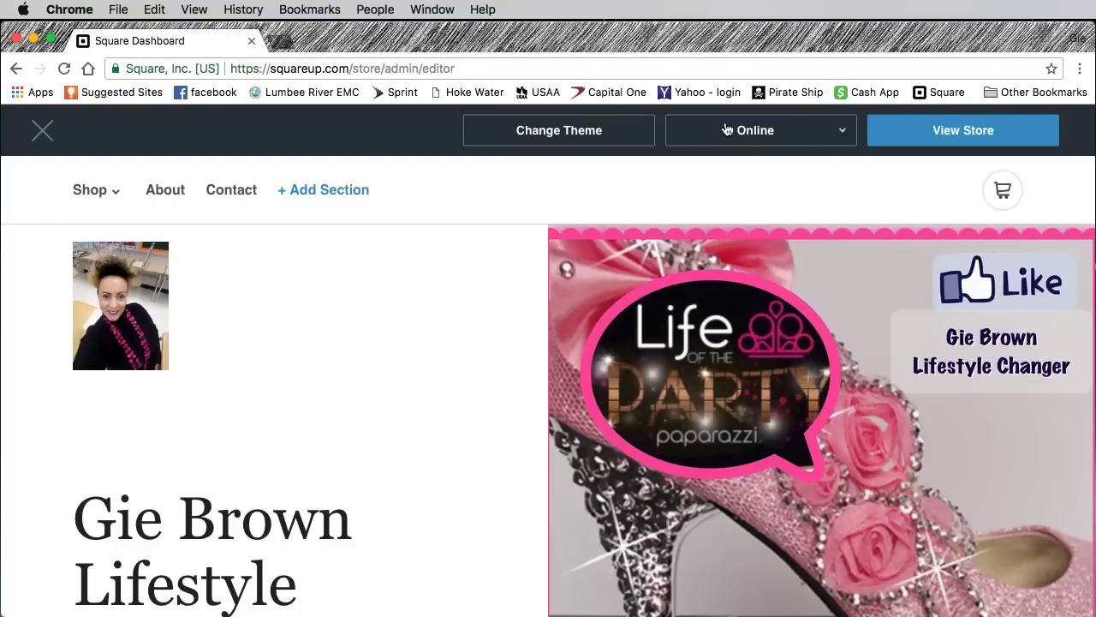
{"action": "left_click", "coordinate": [561, 134]}
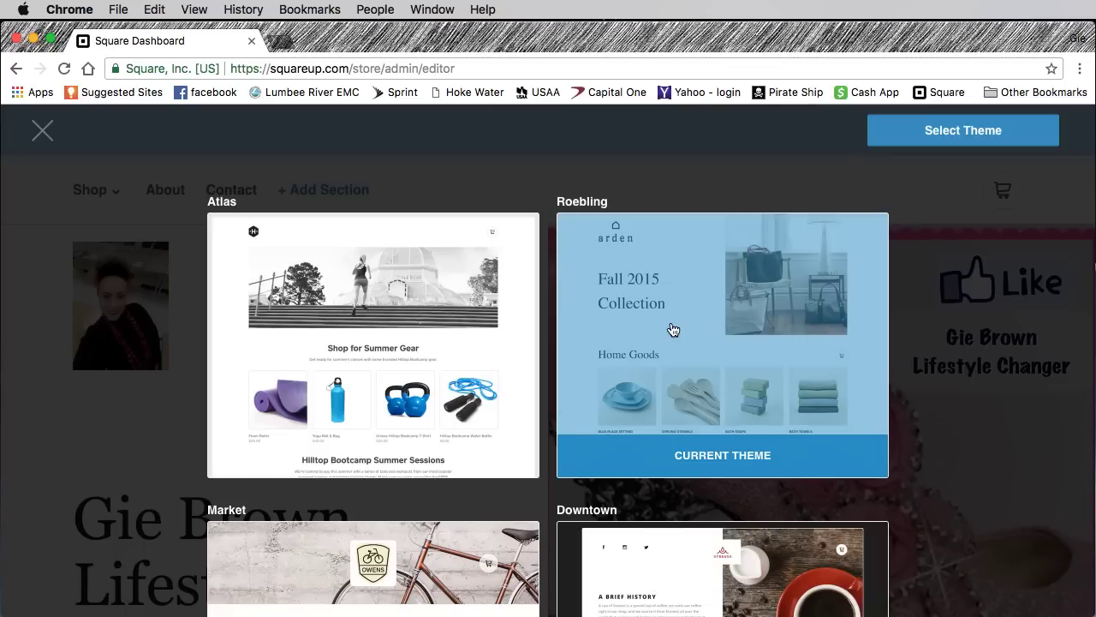
{"action": "left_click", "coordinate": [945, 130]}
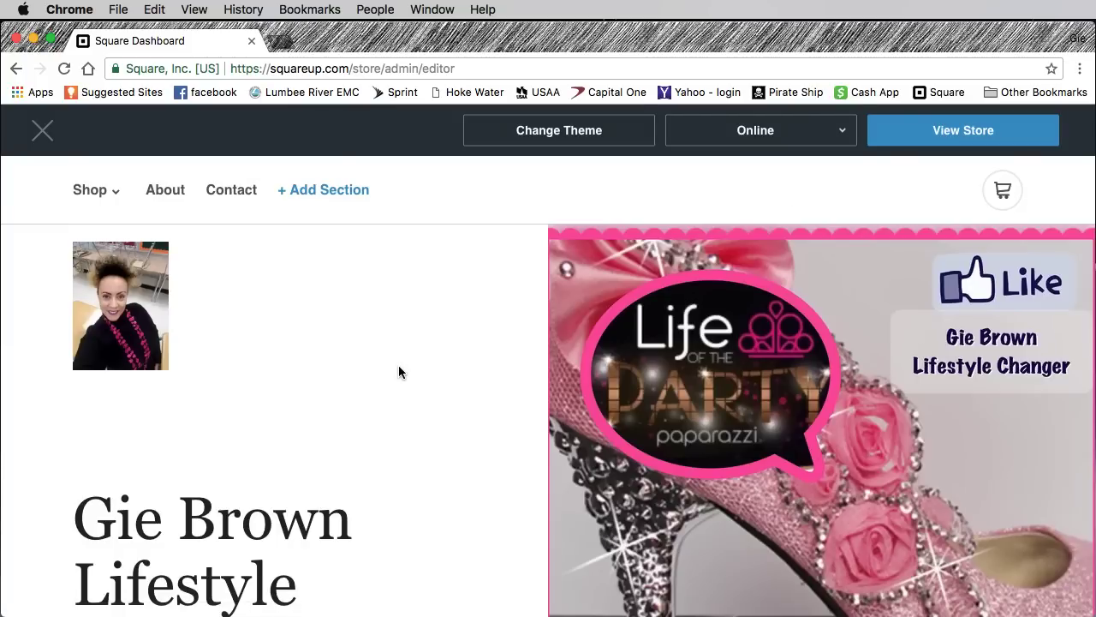
- Go to the "Bling it on!" shop section of the store page
{"action": "scroll", "coordinate": [398, 372], "scroll_direction": "down", "scroll_amount": 1}
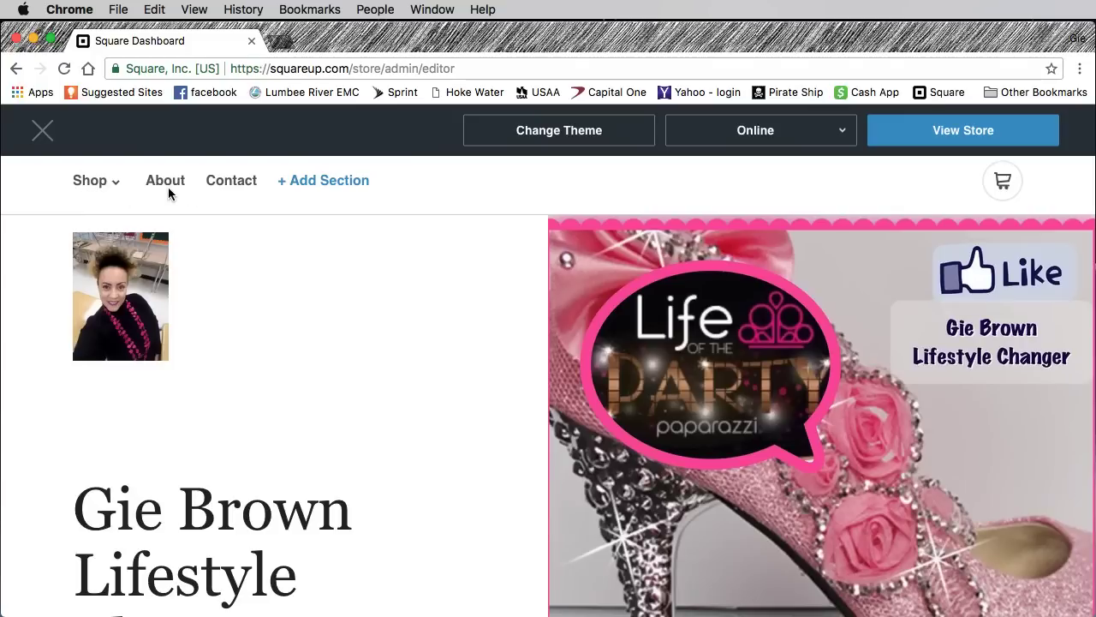
{"action": "left_click", "coordinate": [93, 182]}
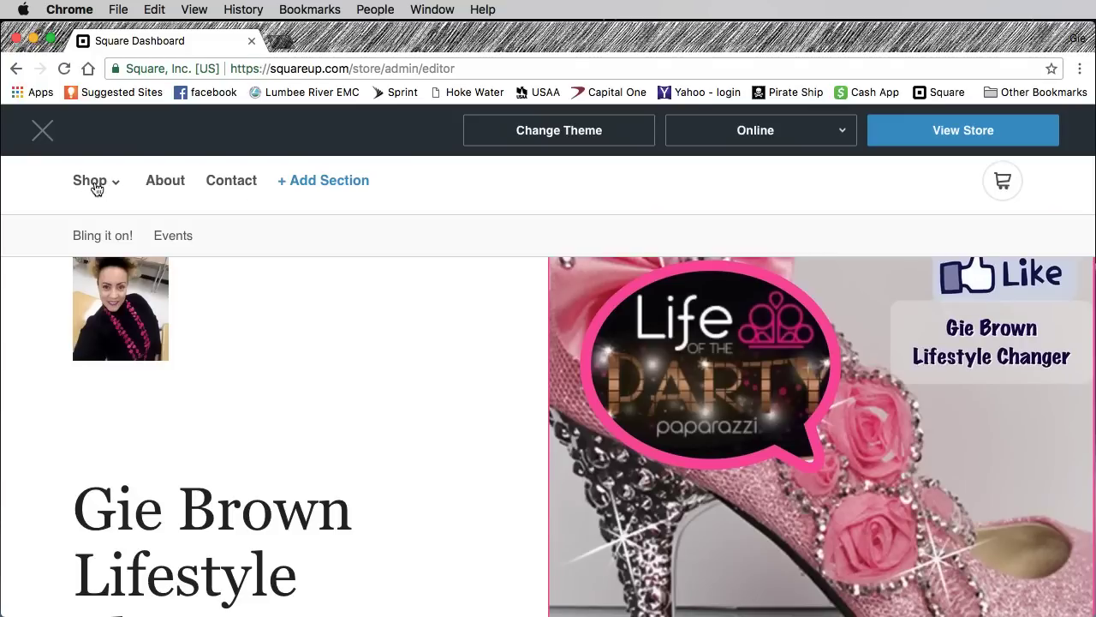
{"action": "left_click", "coordinate": [104, 237]}
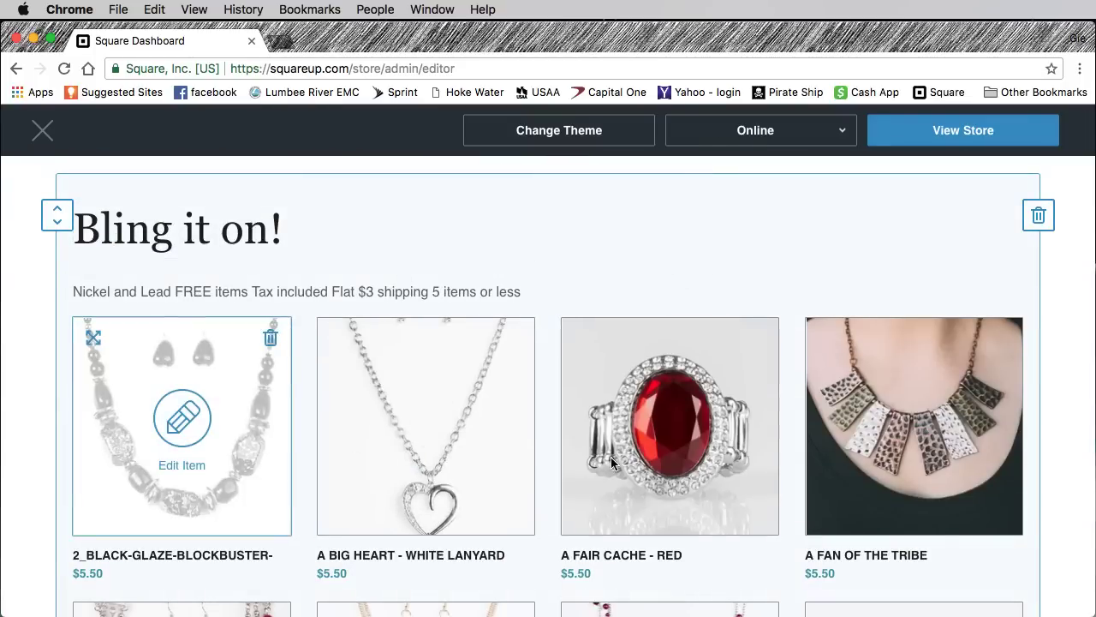
- Examine the editable details, delivery methods, taxes and visibility of the 2_black-glaze-blockbuster- item, and leave it without saving
{"action": "mouse_move", "coordinate": [174, 442]}
{"action": "left_click", "coordinate": [162, 474]}
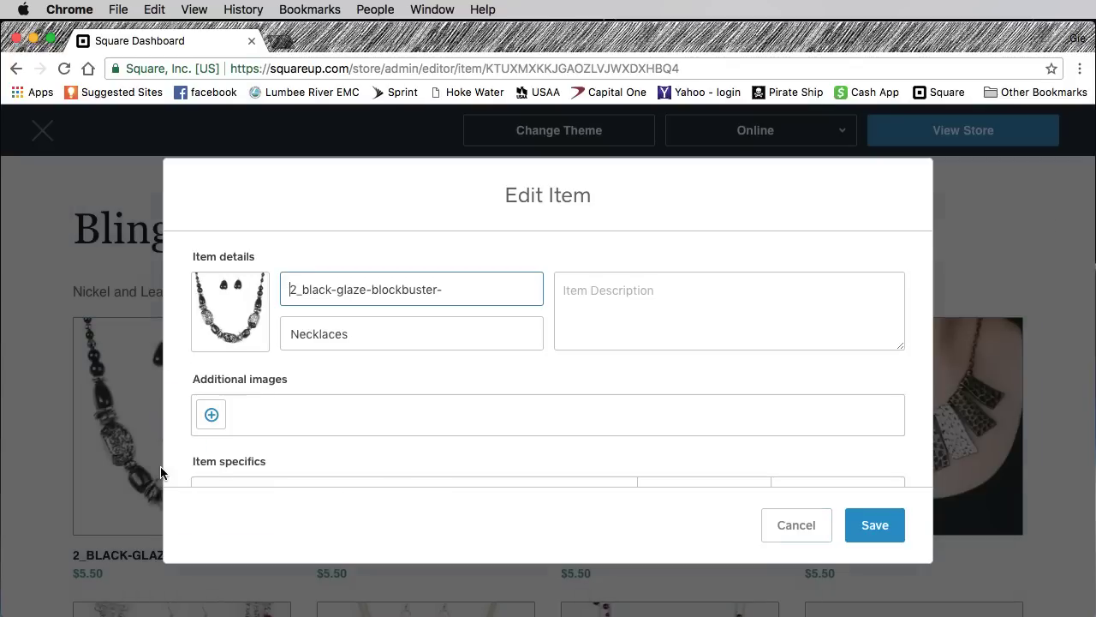
{"action": "scroll", "coordinate": [388, 417], "scroll_direction": "down", "scroll_amount": 5}
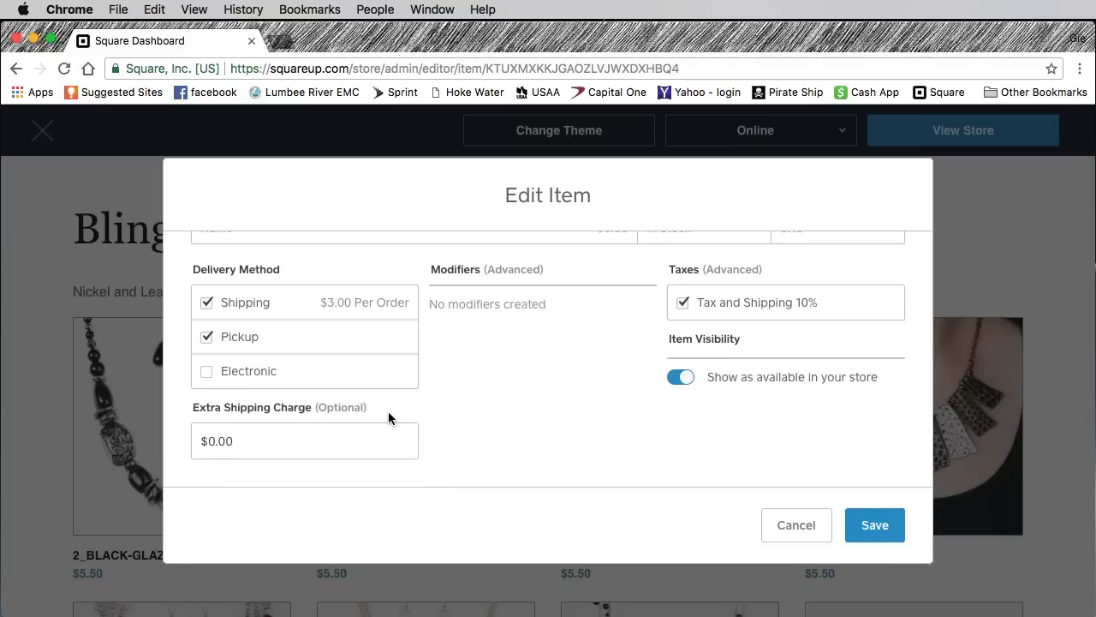
{"action": "scroll", "coordinate": [388, 417], "scroll_direction": "up", "scroll_amount": 5}
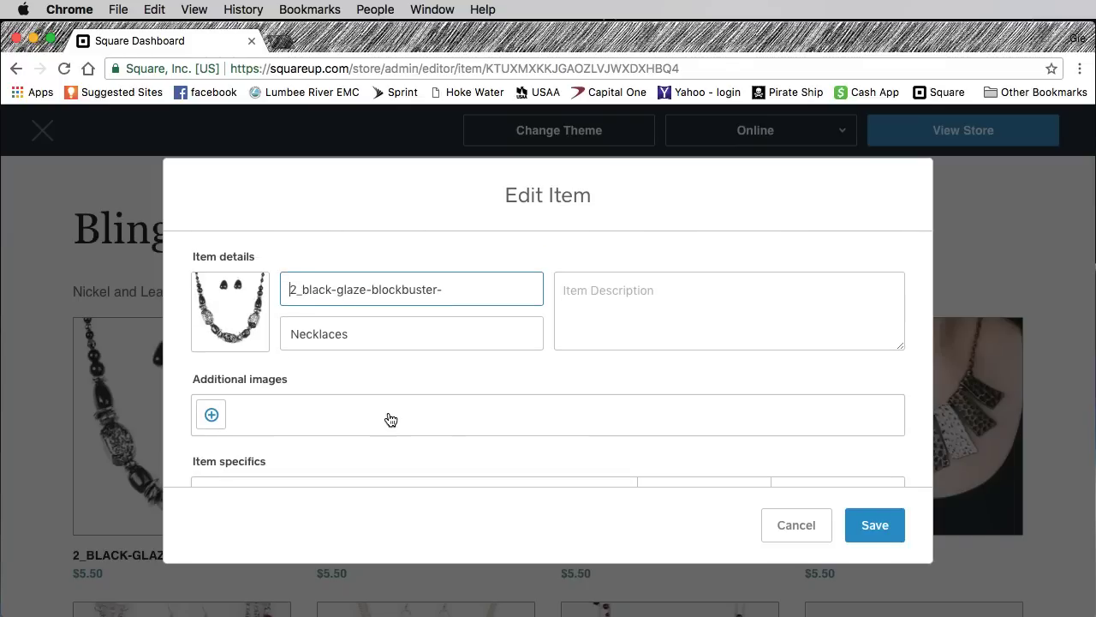
{"action": "scroll", "coordinate": [390, 419], "scroll_direction": "down", "scroll_amount": 5}
{"action": "left_click", "coordinate": [801, 529]}
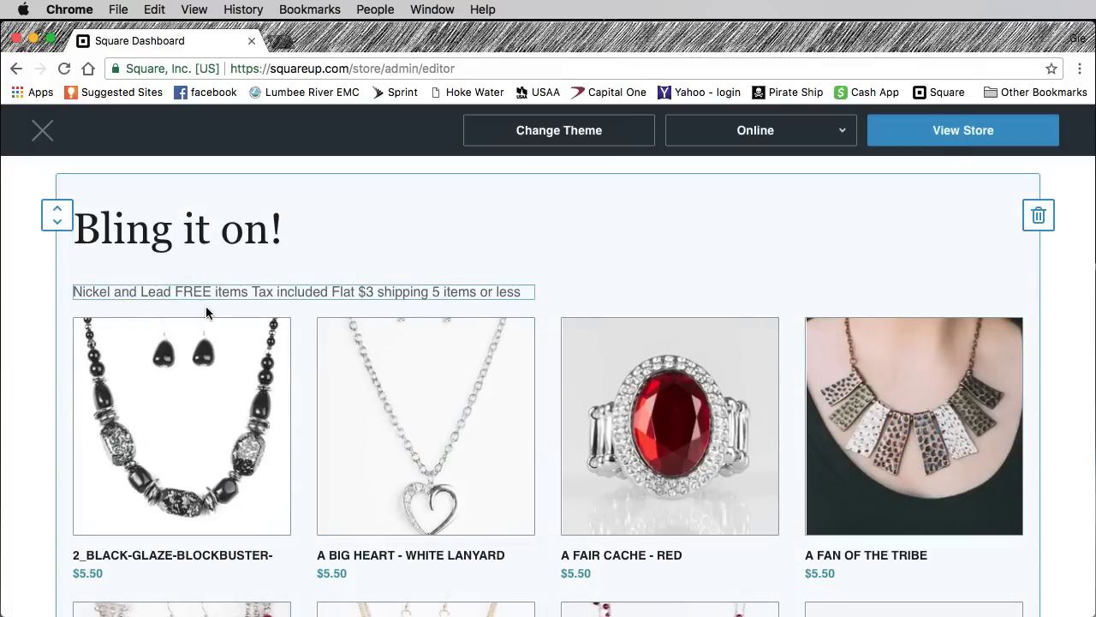
- Open the library import for adding existing items to the "Bling it on!" section
{"action": "scroll", "coordinate": [360, 359], "scroll_direction": "down", "scroll_amount": 10}
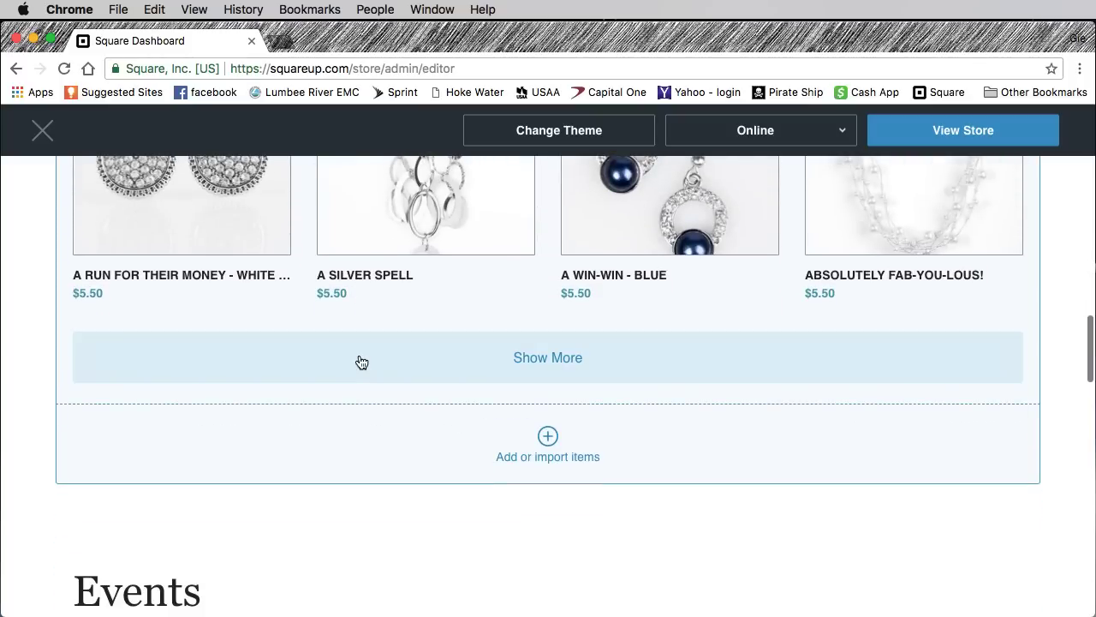
{"action": "left_click", "coordinate": [548, 436]}
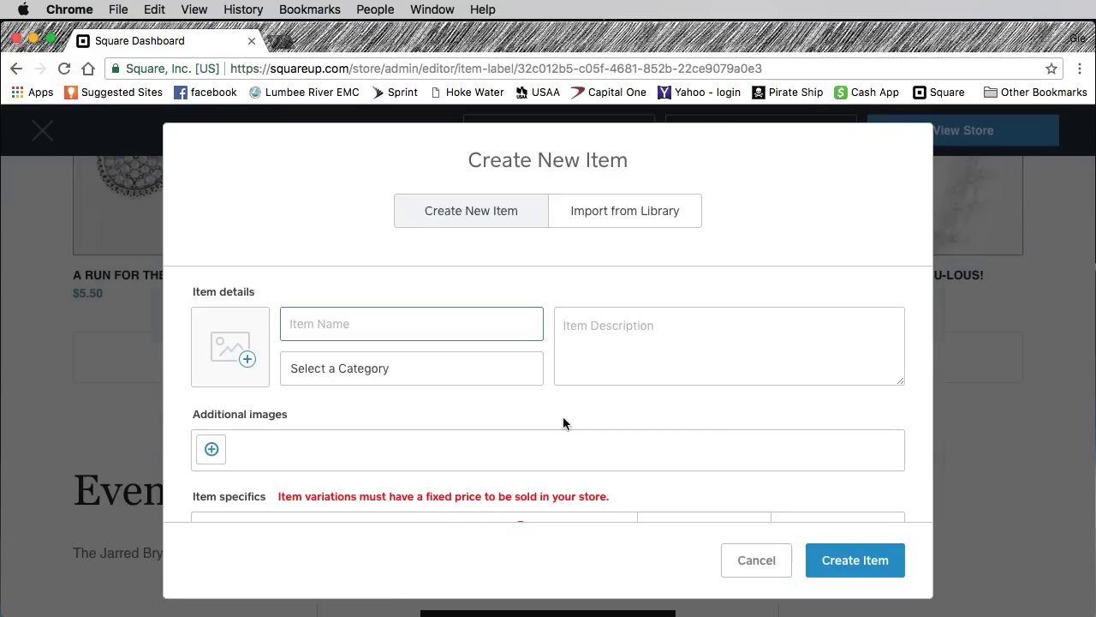
{"action": "left_click", "coordinate": [615, 214]}
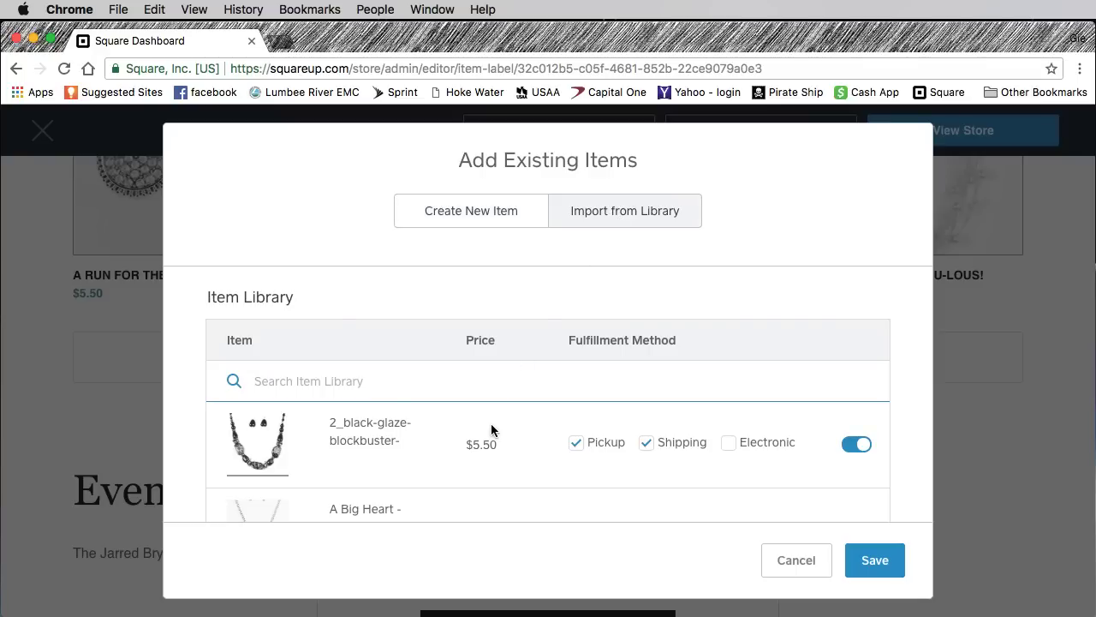
- Enable the Bahama Babe - Pink item in the item library with pickup and shipping as fulfillment methods
{"action": "scroll", "coordinate": [491, 423], "scroll_direction": "down", "scroll_amount": 5}
{"action": "scroll", "coordinate": [491, 423], "scroll_direction": "down", "scroll_amount": 8}
{"action": "scroll", "coordinate": [491, 423], "scroll_direction": "down", "scroll_amount": 5}
{"action": "scroll", "coordinate": [491, 423], "scroll_direction": "up", "scroll_amount": 5}
{"action": "scroll", "coordinate": [491, 429], "scroll_direction": "up", "scroll_amount": 3}
{"action": "left_click", "coordinate": [860, 486]}
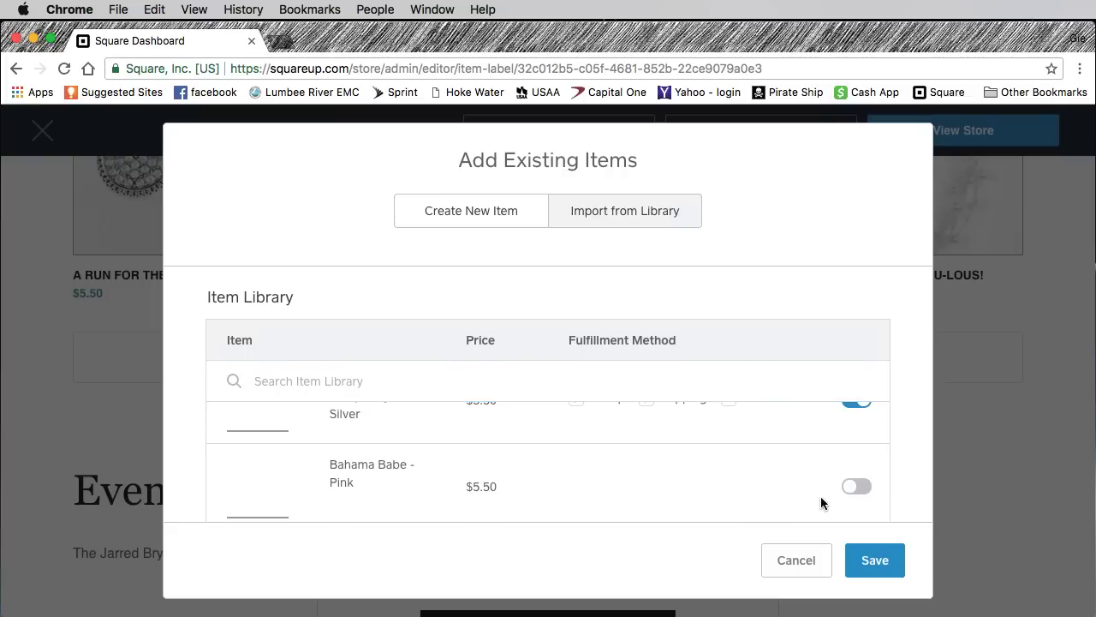
{"action": "scroll", "coordinate": [795, 497], "scroll_direction": "up", "scroll_amount": 1}
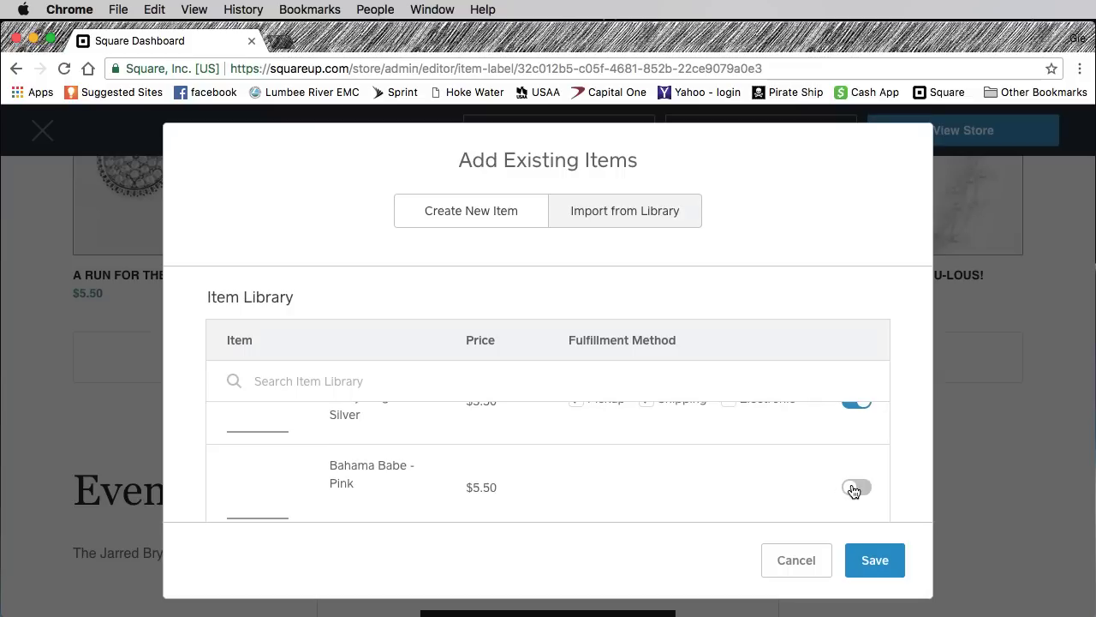
{"action": "left_click", "coordinate": [854, 488]}
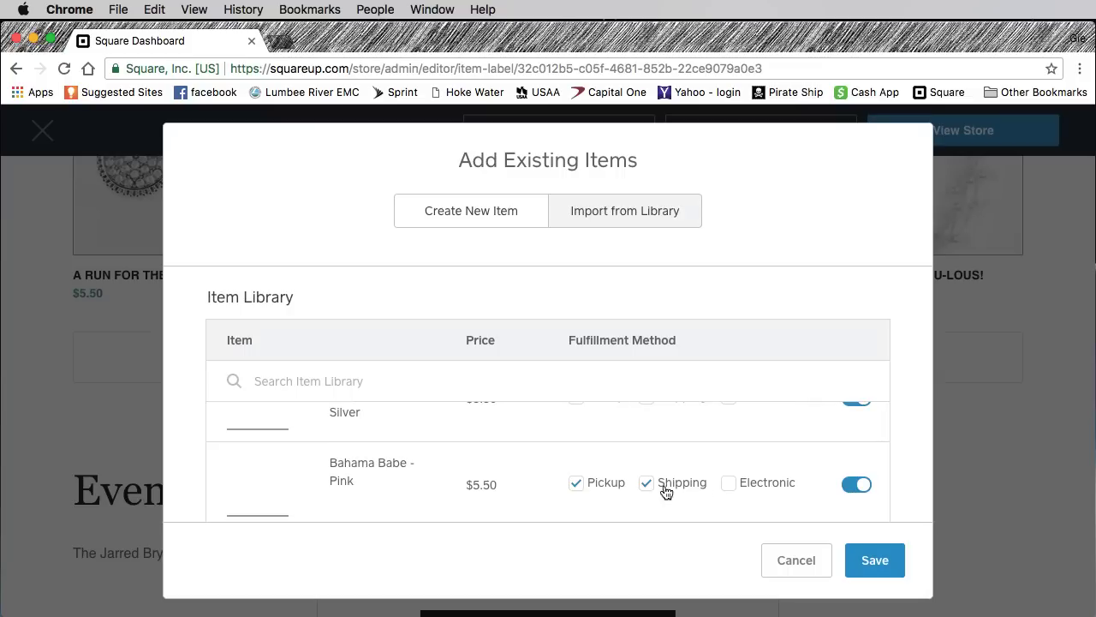
{"action": "scroll", "coordinate": [593, 487], "scroll_direction": "down", "scroll_amount": 1}
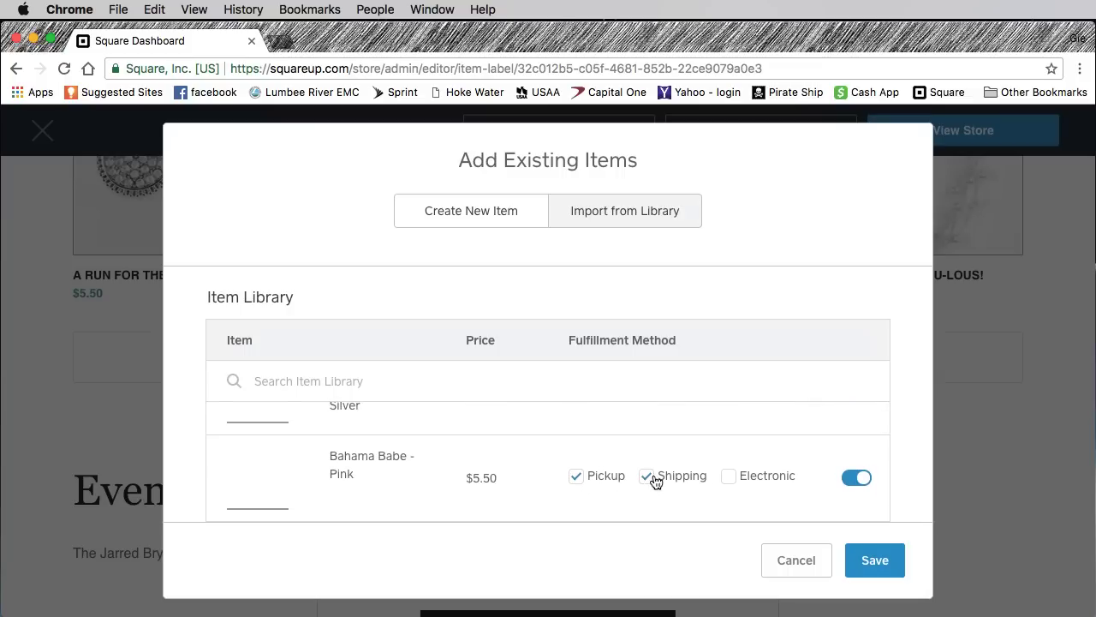
{"action": "scroll", "coordinate": [654, 481], "scroll_direction": "up", "scroll_amount": 1}
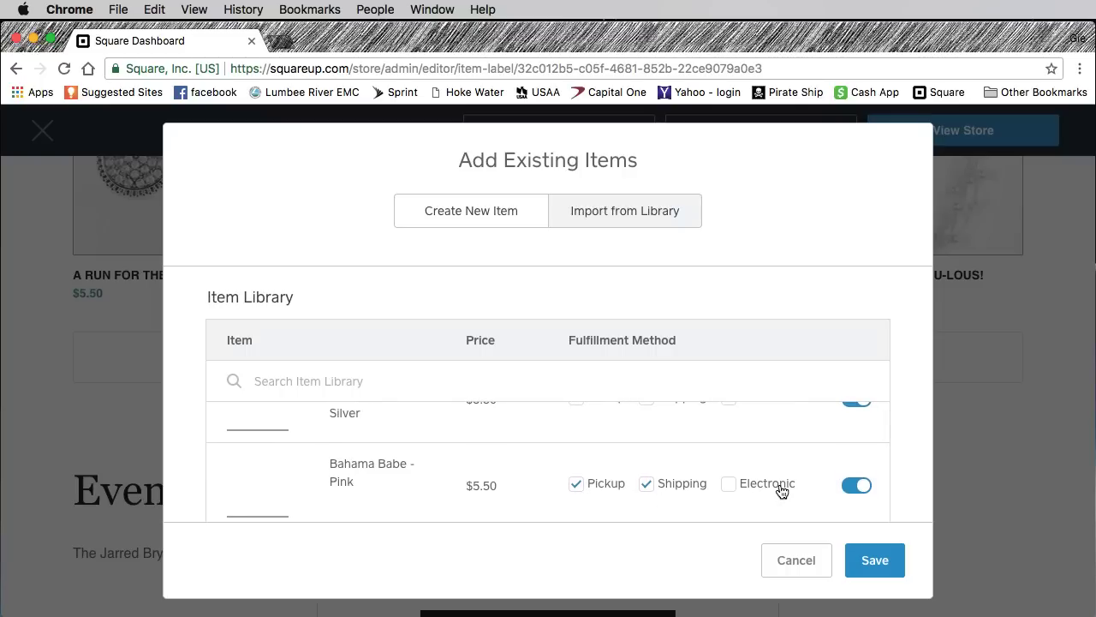
- Look through the other library items' fulfillment methods and store availability, and save the item selection
{"action": "scroll", "coordinate": [779, 485], "scroll_direction": "up", "scroll_amount": 3}
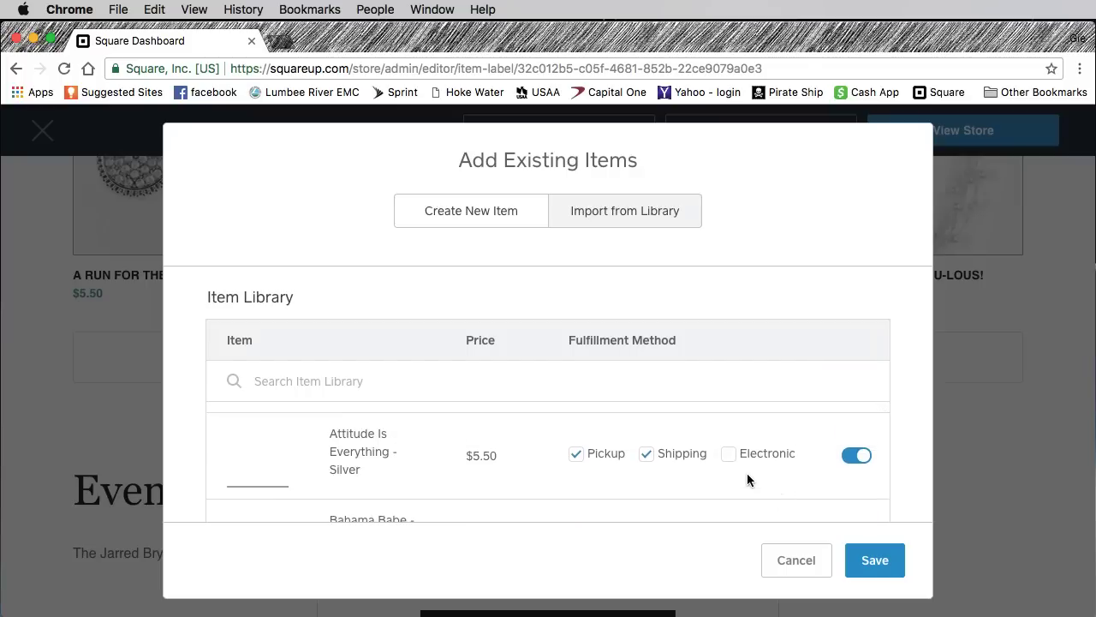
{"action": "scroll", "coordinate": [747, 474], "scroll_direction": "down", "scroll_amount": 10}
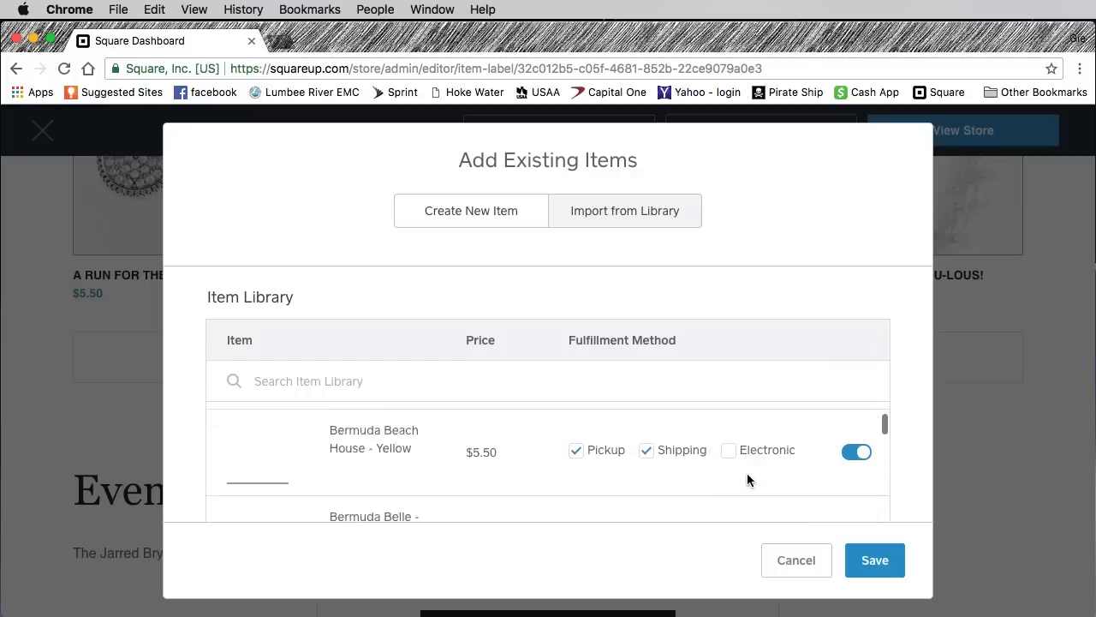
{"action": "scroll", "coordinate": [746, 474], "scroll_direction": "down", "scroll_amount": 10}
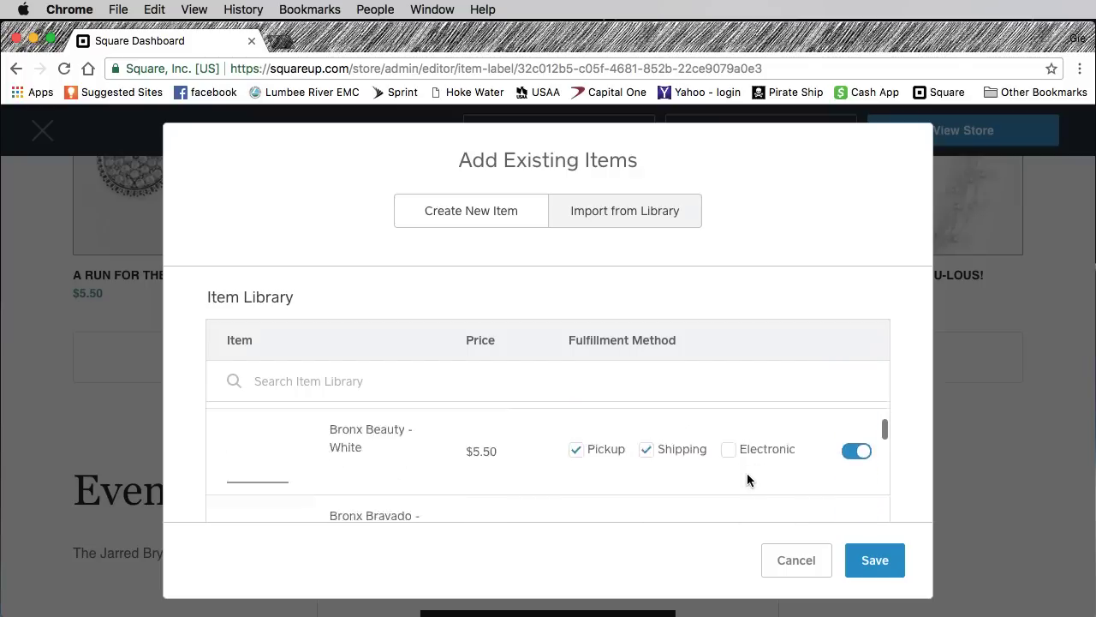
{"action": "scroll", "coordinate": [747, 480], "scroll_direction": "down", "scroll_amount": 10}
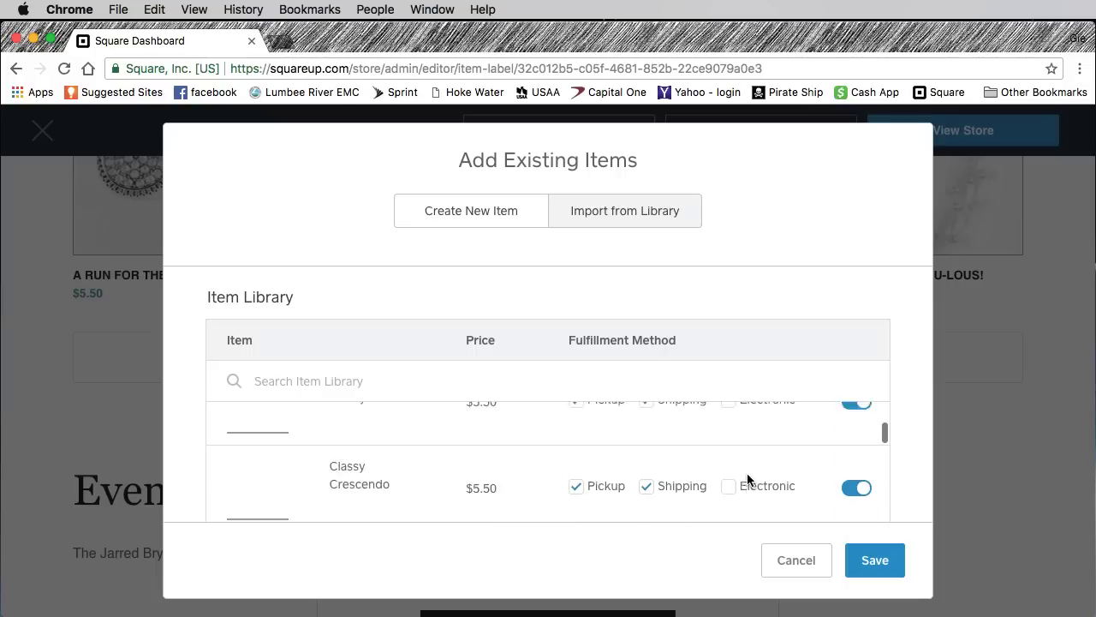
{"action": "scroll", "coordinate": [747, 479], "scroll_direction": "down", "scroll_amount": 10}
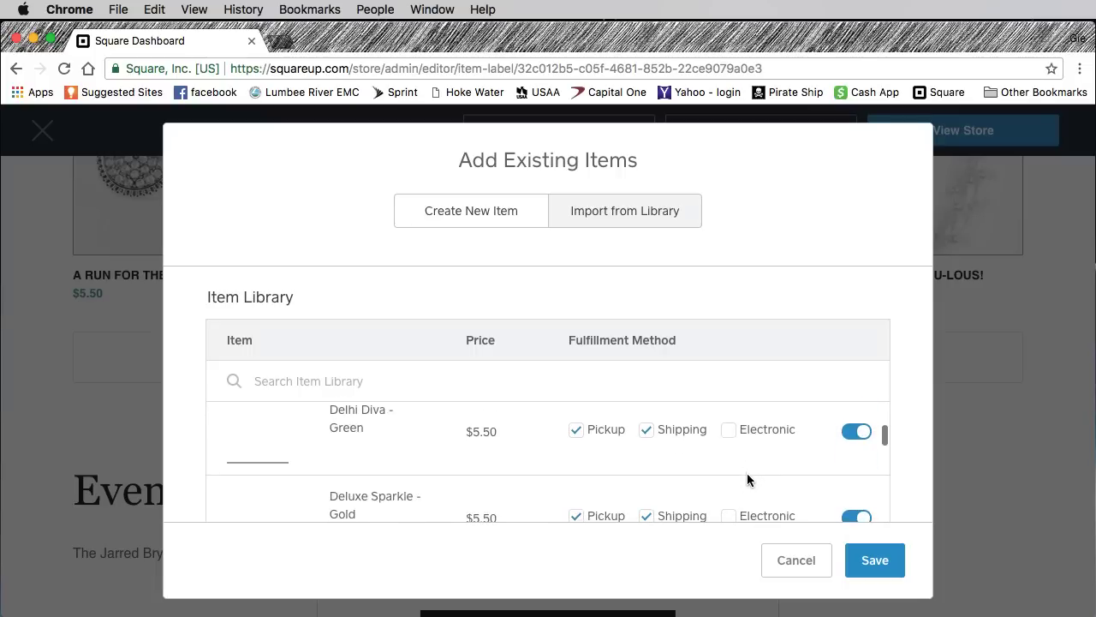
{"action": "left_click", "coordinate": [882, 566]}
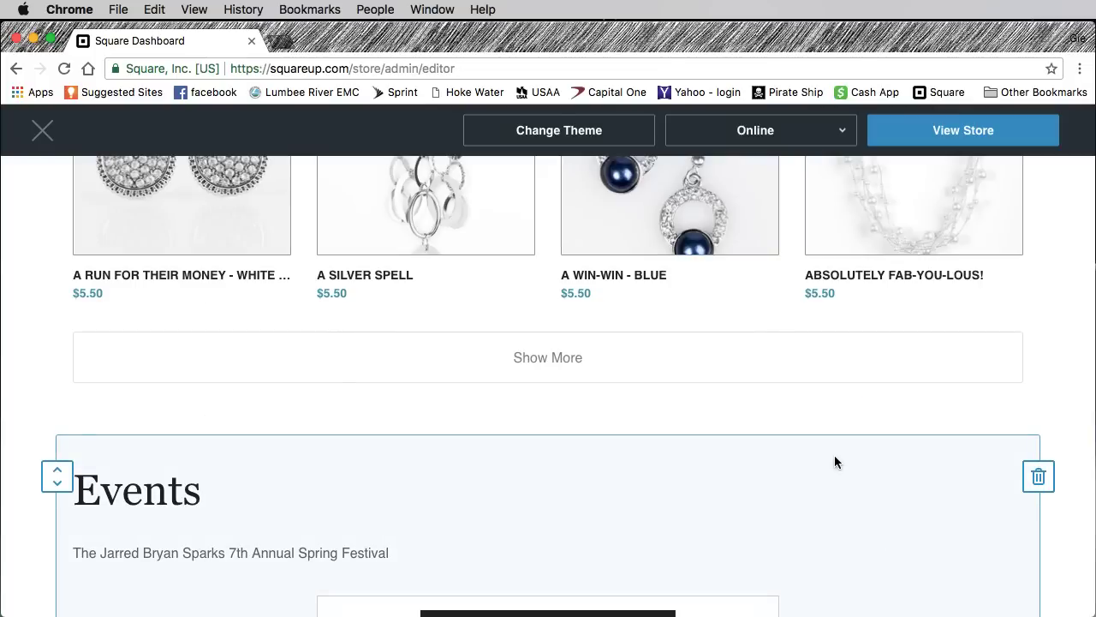
- Review the Events, about and Contact sections in the store editor, and view the live store
{"action": "scroll", "coordinate": [748, 514], "scroll_direction": "down", "scroll_amount": 10}
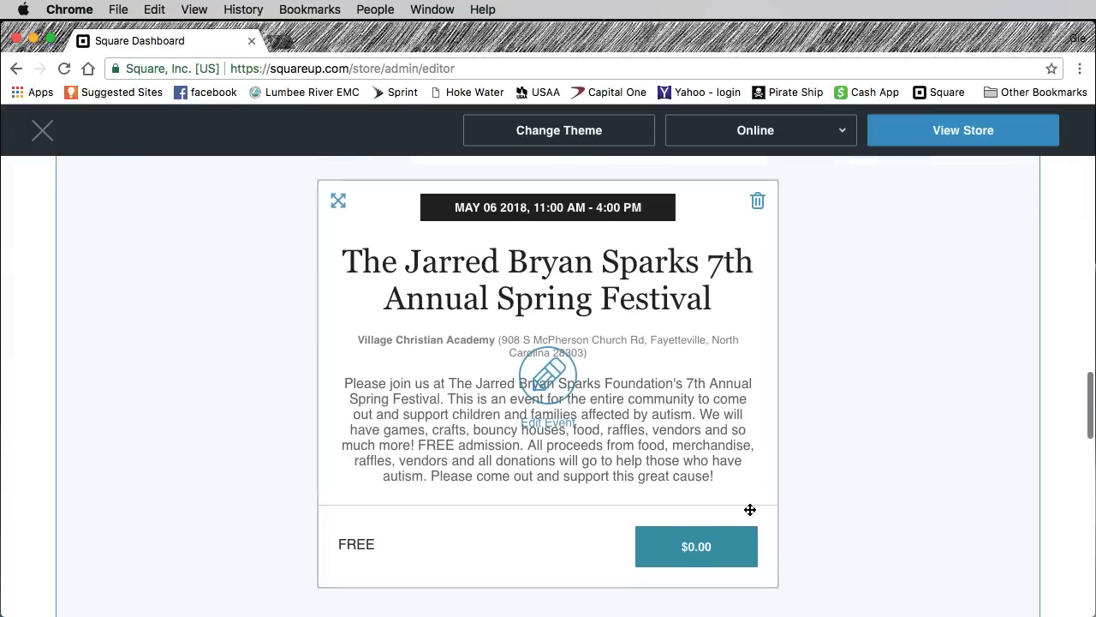
{"action": "scroll", "coordinate": [750, 509], "scroll_direction": "up", "scroll_amount": 3}
{"action": "scroll", "coordinate": [749, 509], "scroll_direction": "down", "scroll_amount": 8}
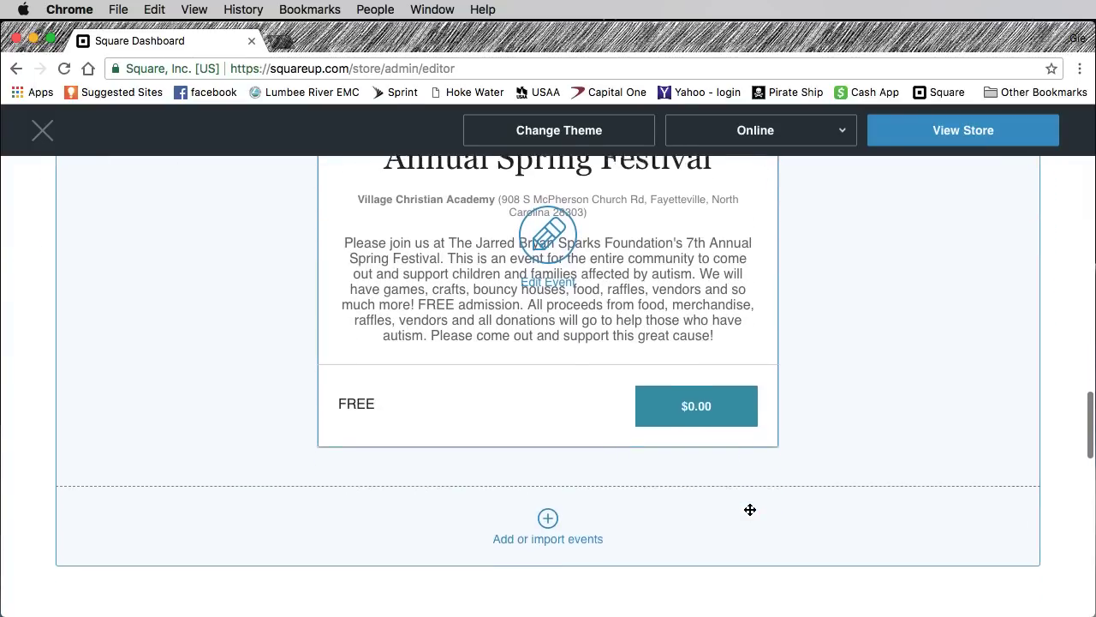
{"action": "scroll", "coordinate": [750, 509], "scroll_direction": "down", "scroll_amount": 15}
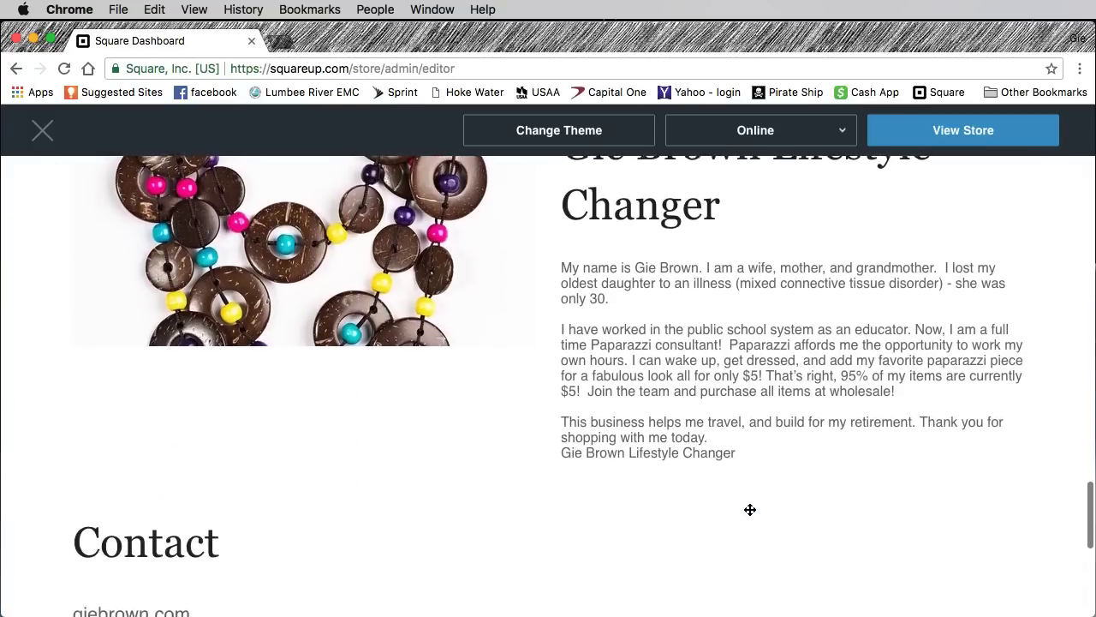
{"action": "scroll", "coordinate": [750, 510], "scroll_direction": "down", "scroll_amount": 2}
{"action": "scroll", "coordinate": [750, 510], "scroll_direction": "up", "scroll_amount": 20}
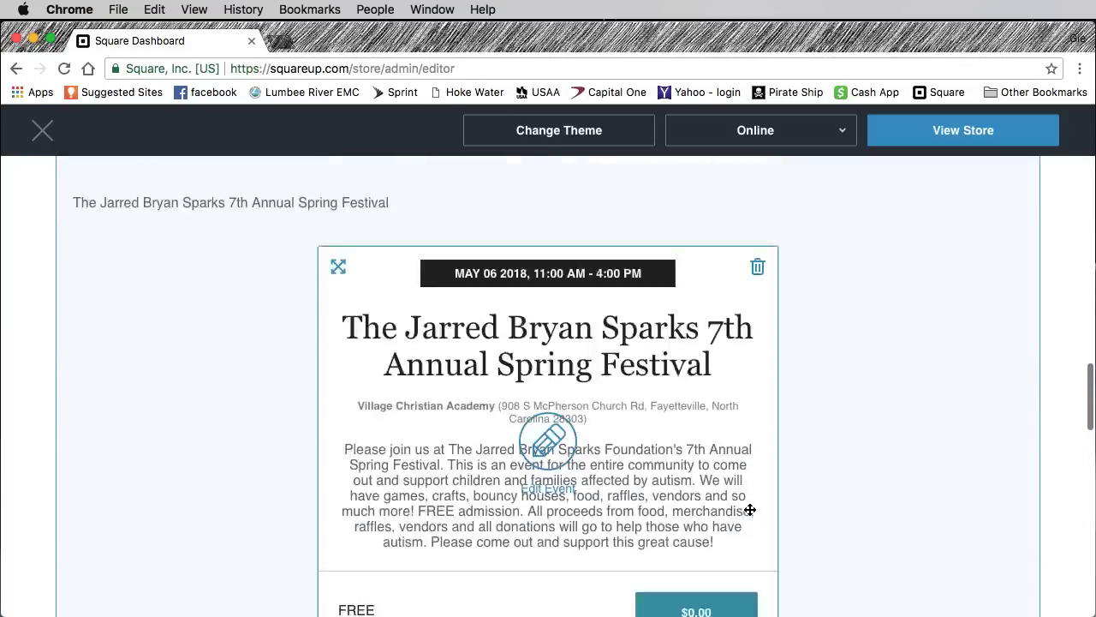
{"action": "scroll", "coordinate": [749, 509], "scroll_direction": "up", "scroll_amount": 6}
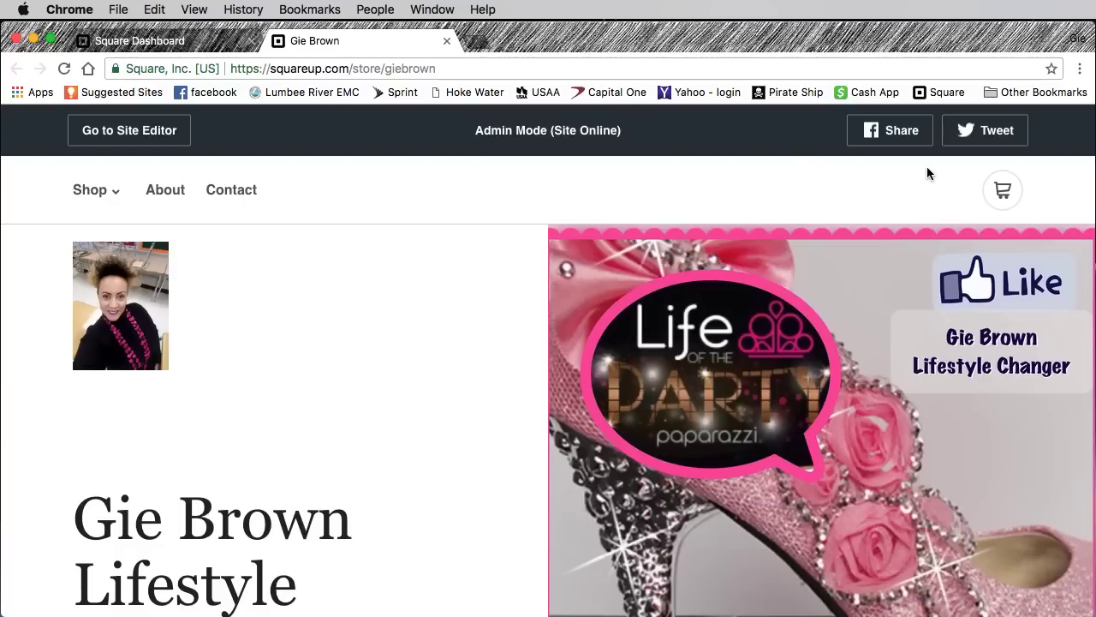
- View the 2_black-glaze-blockbuster- item in the live store, read its stock, pickup, shipping and returns details, and close it
{"action": "scroll", "coordinate": [632, 328], "scroll_direction": "down", "scroll_amount": 10}
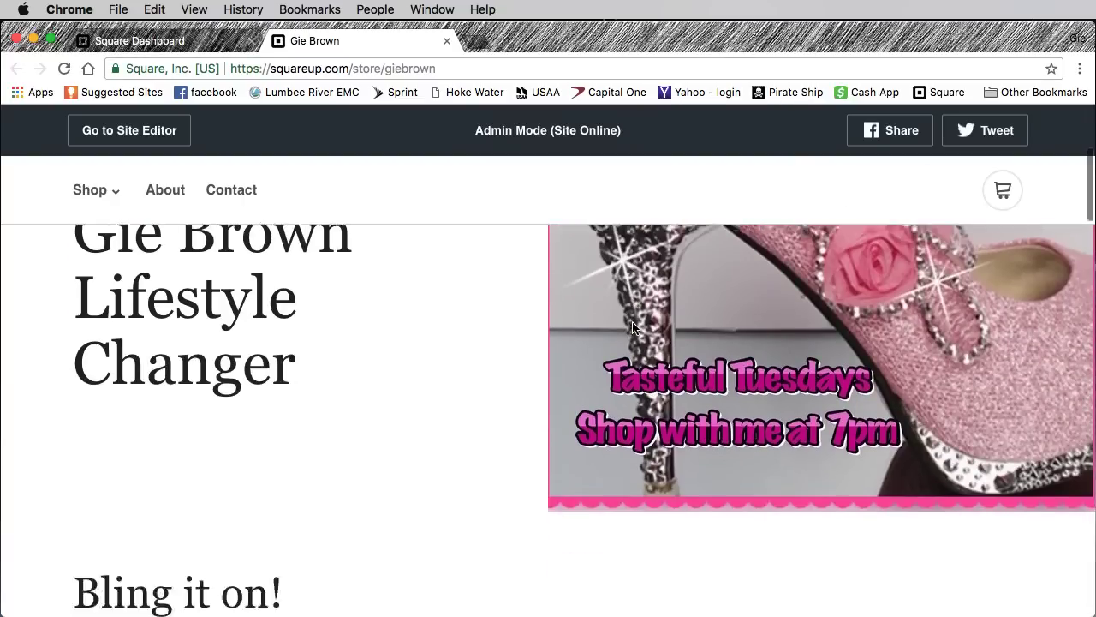
{"action": "scroll", "coordinate": [632, 328], "scroll_direction": "up", "scroll_amount": 2}
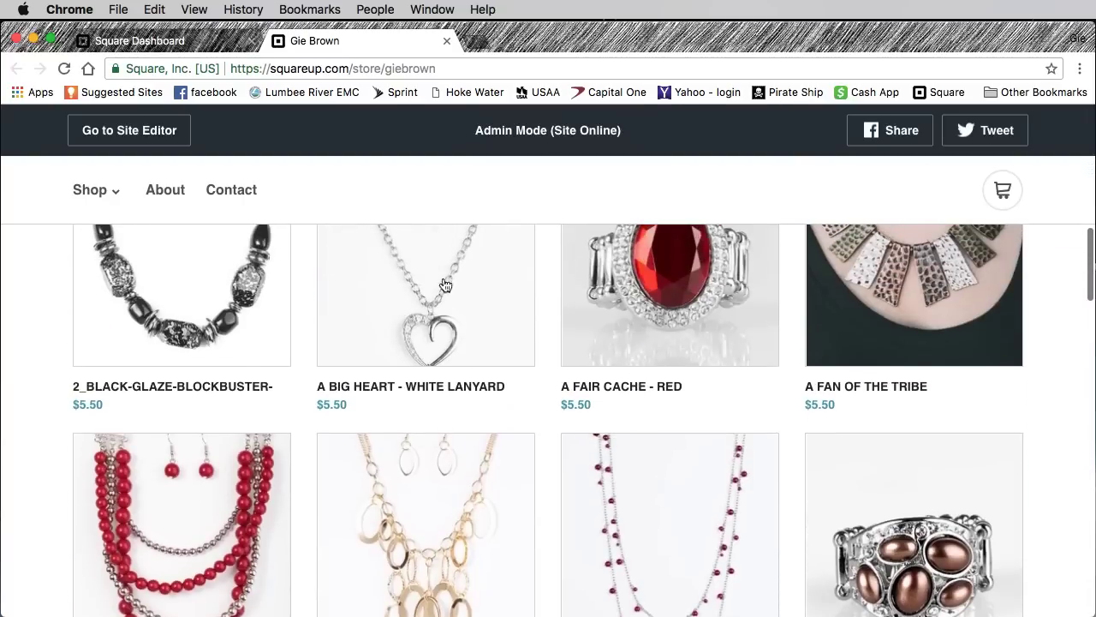
{"action": "left_click", "coordinate": [181, 283]}
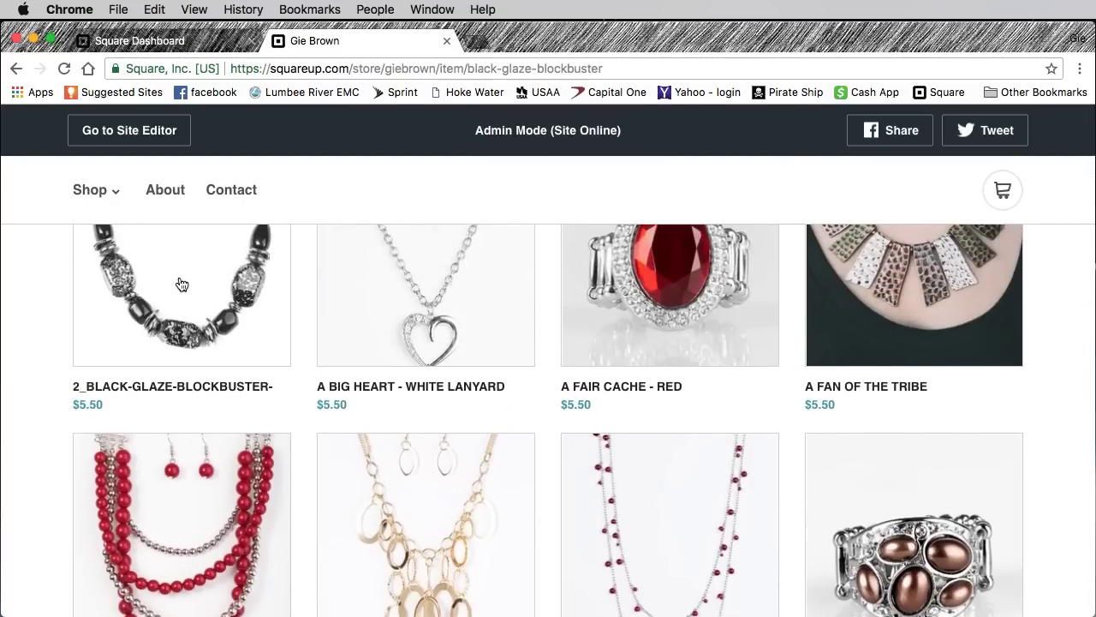
{"action": "scroll", "coordinate": [700, 441], "scroll_direction": "down", "scroll_amount": 2}
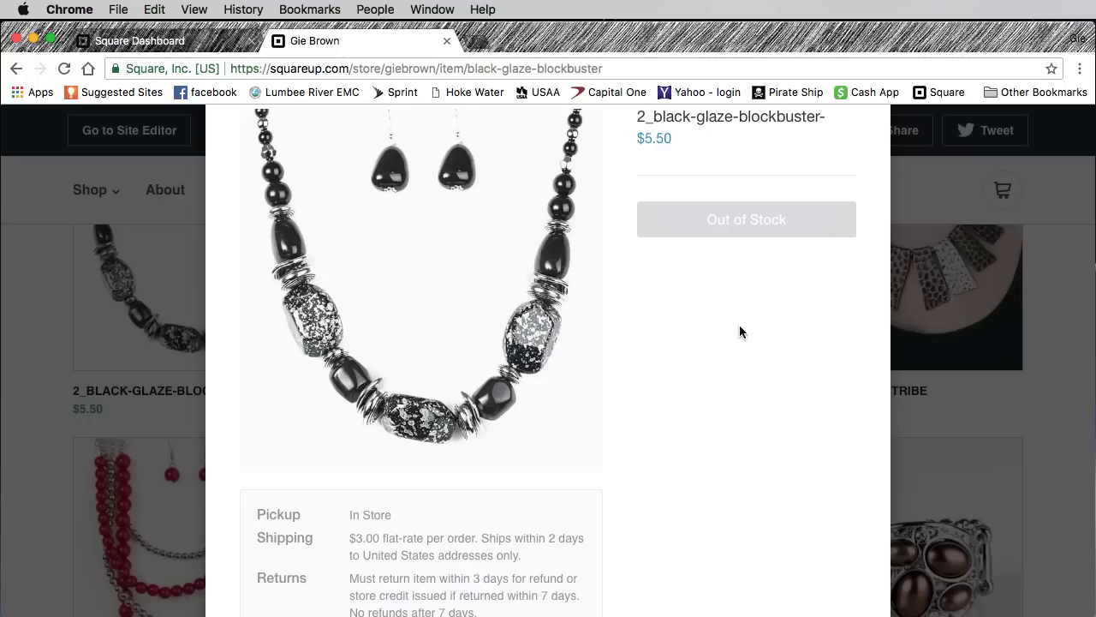
{"action": "scroll", "coordinate": [739, 330], "scroll_direction": "down", "scroll_amount": 3}
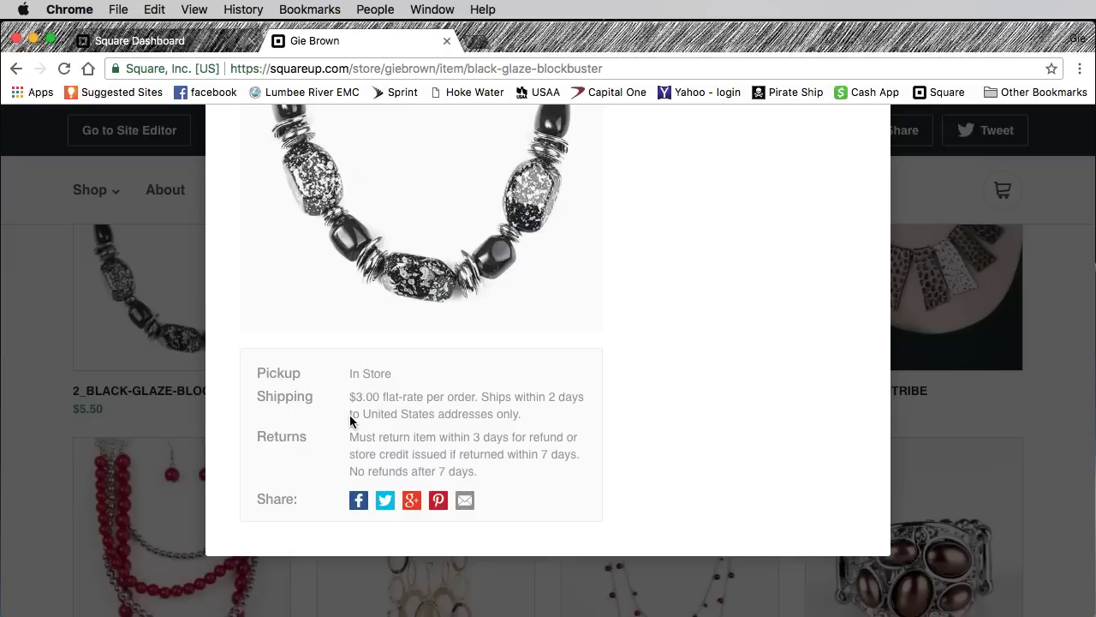
{"action": "scroll", "coordinate": [459, 417], "scroll_direction": "down", "scroll_amount": 3}
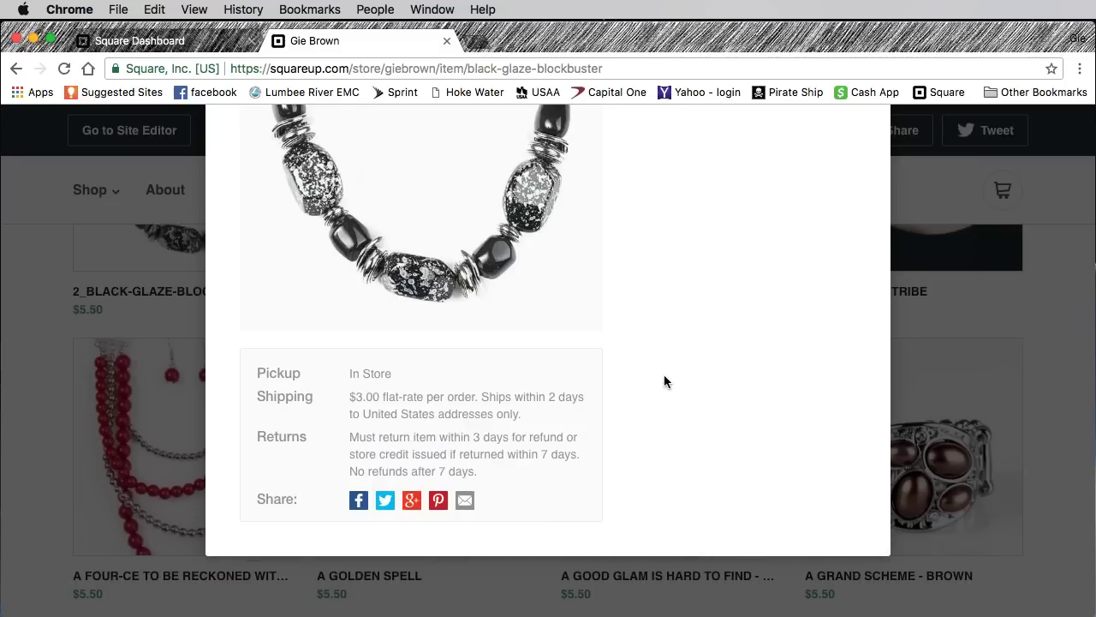
{"action": "scroll", "coordinate": [711, 250], "scroll_direction": "up", "scroll_amount": 6}
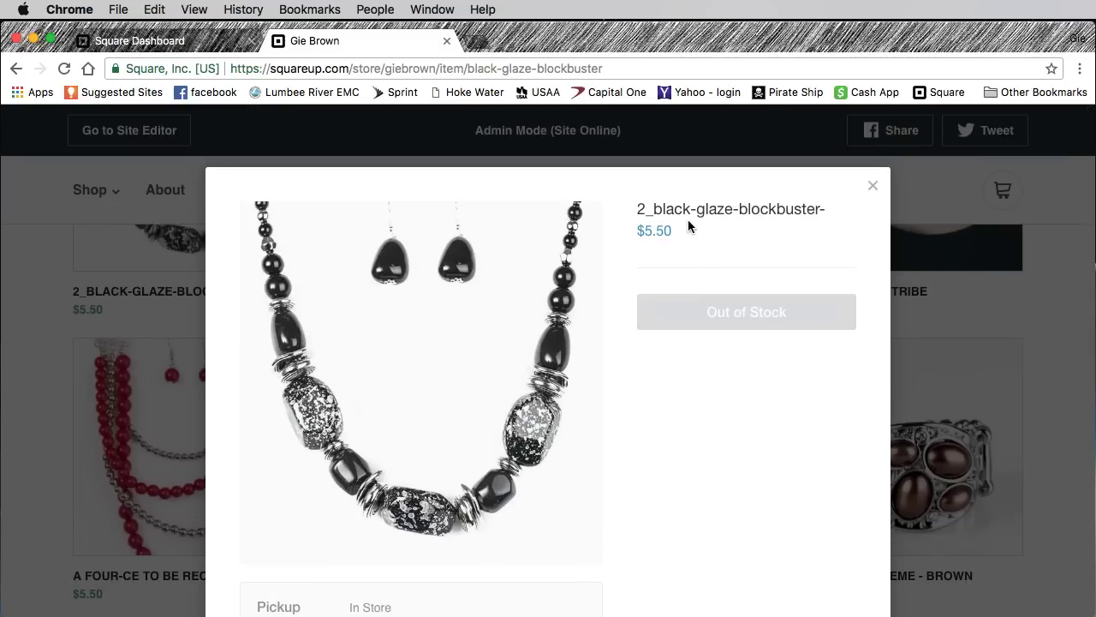
{"action": "left_click", "coordinate": [872, 185]}
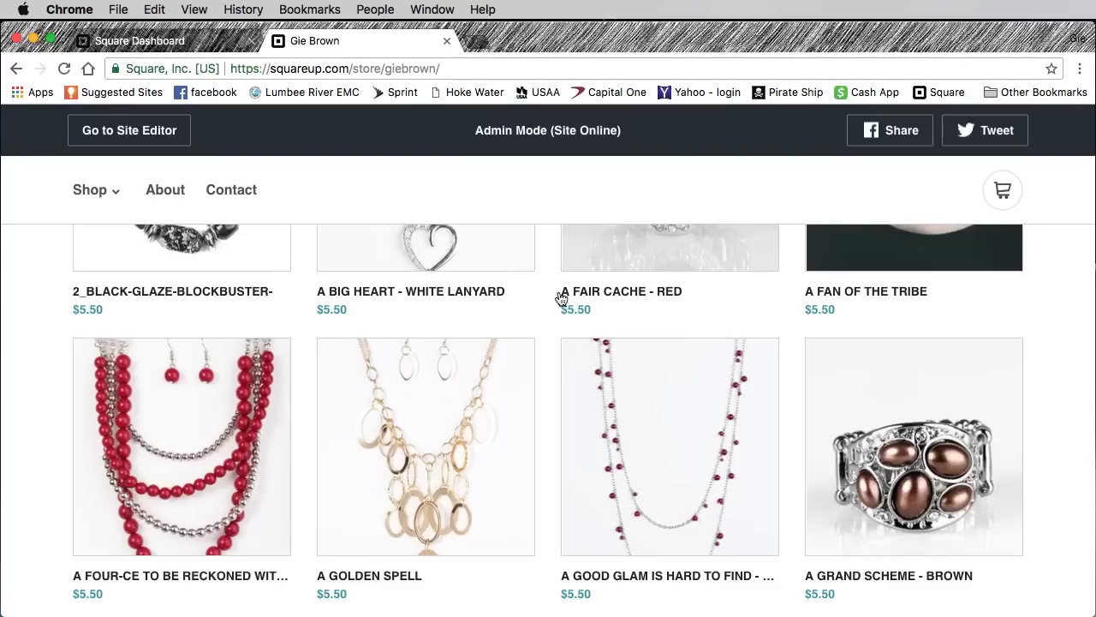
- Read the description under the "Bling it on!" heading and browse the items listed below it
{"action": "scroll", "coordinate": [492, 314], "scroll_direction": "up", "scroll_amount": 5}
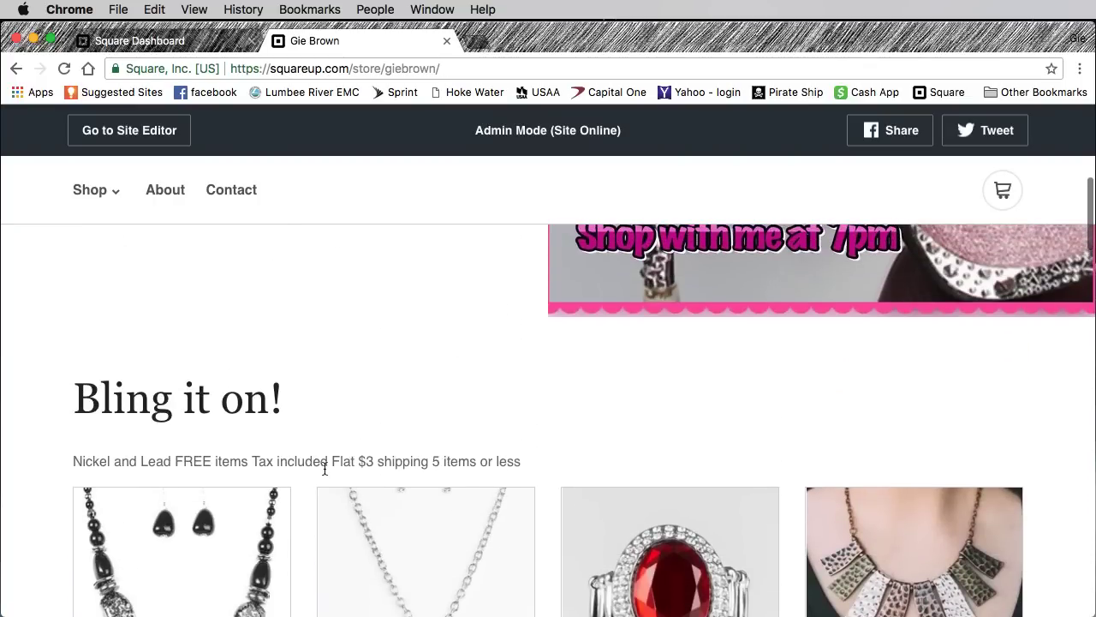
{"action": "scroll", "coordinate": [257, 467], "scroll_direction": "down", "scroll_amount": 1}
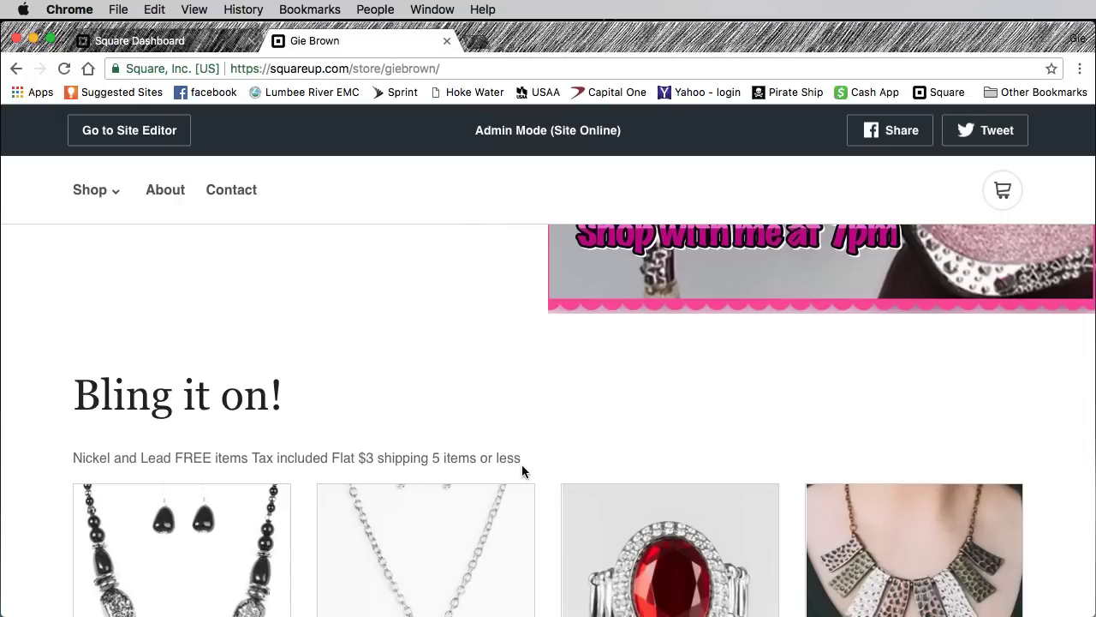
{"action": "scroll", "coordinate": [519, 462], "scroll_direction": "down", "scroll_amount": 5}
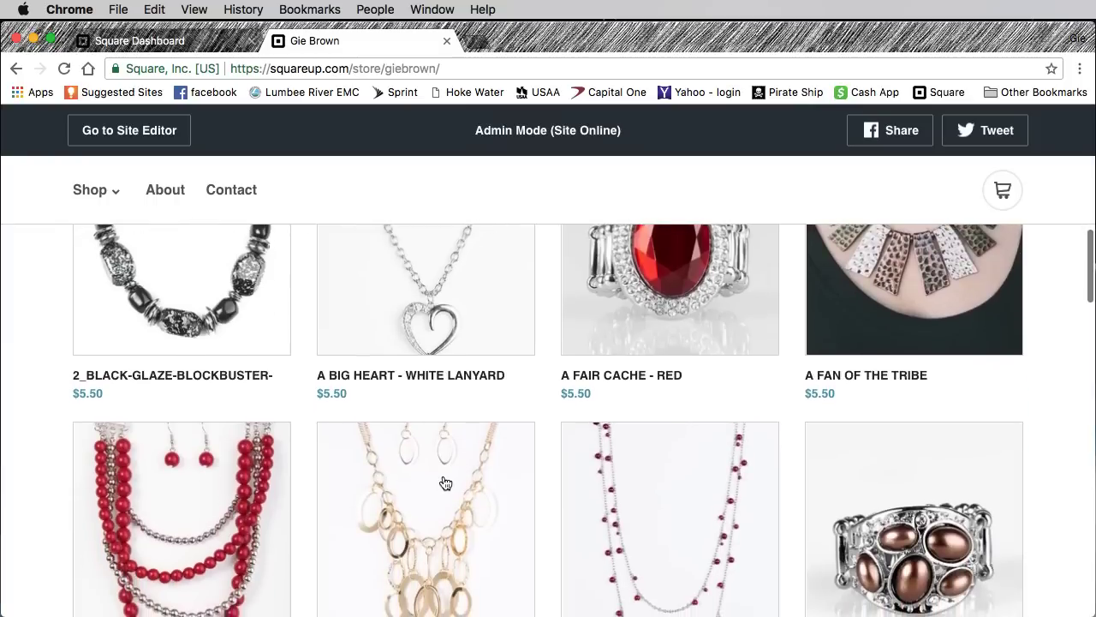
{"action": "scroll", "coordinate": [469, 479], "scroll_direction": "down", "scroll_amount": 3}
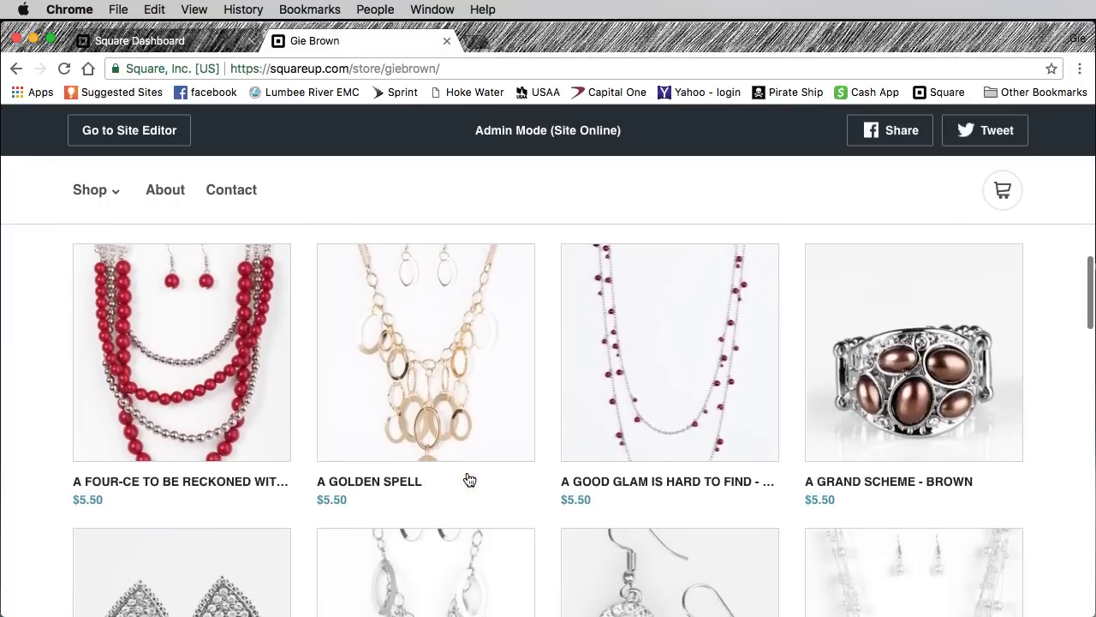
- View the A Golden Spell item and examine its quantity, cart, pickup, shipping, returns and sharing options
{"action": "left_click", "coordinate": [433, 412]}
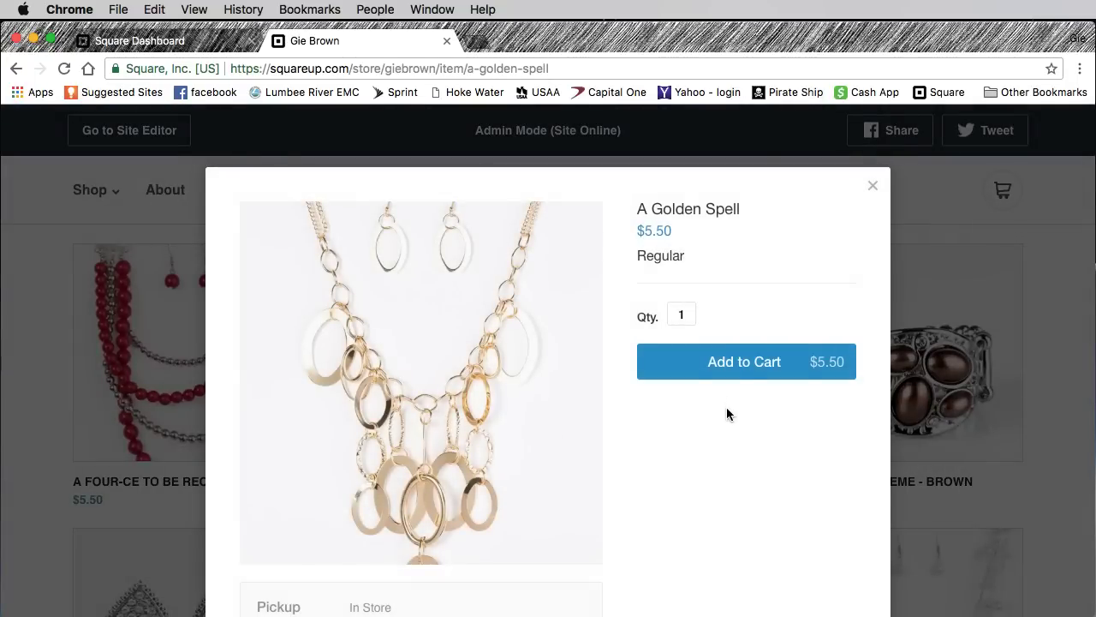
{"action": "scroll", "coordinate": [726, 407], "scroll_direction": "down", "scroll_amount": 1}
{"action": "scroll", "coordinate": [726, 415], "scroll_direction": "down", "scroll_amount": 2}
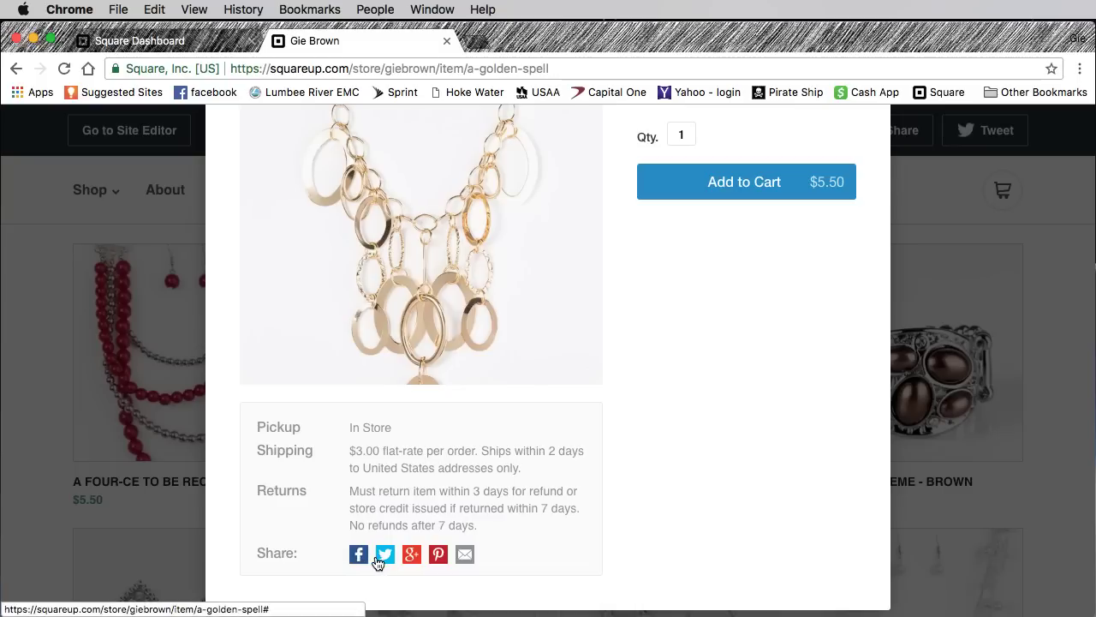
{"action": "scroll", "coordinate": [572, 492], "scroll_direction": "up", "scroll_amount": 3}
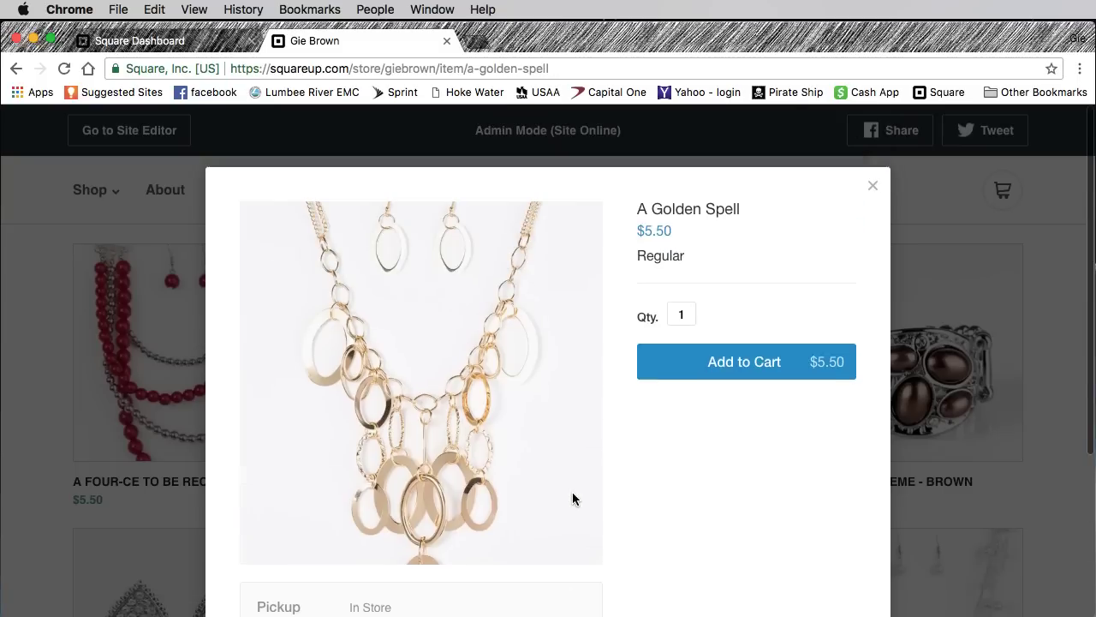
{"action": "scroll", "coordinate": [971, 248], "scroll_direction": "down", "scroll_amount": 1}
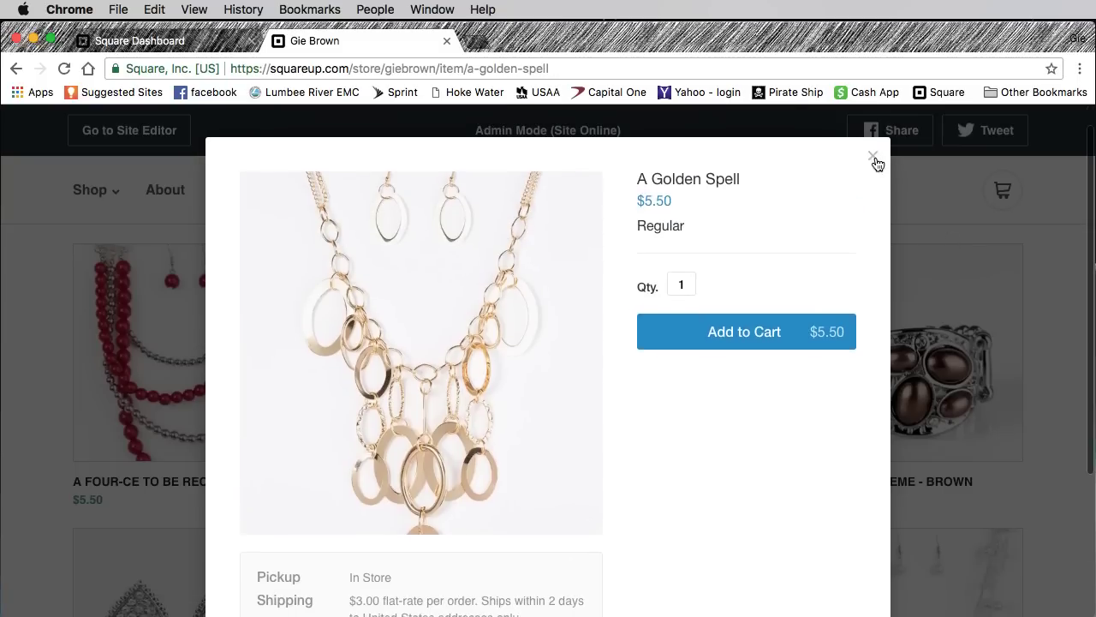
- Close the A Golden Spell item, view the store's Facebook sharing window from the storefront, and dismiss it without posting
{"action": "left_click", "coordinate": [875, 159]}
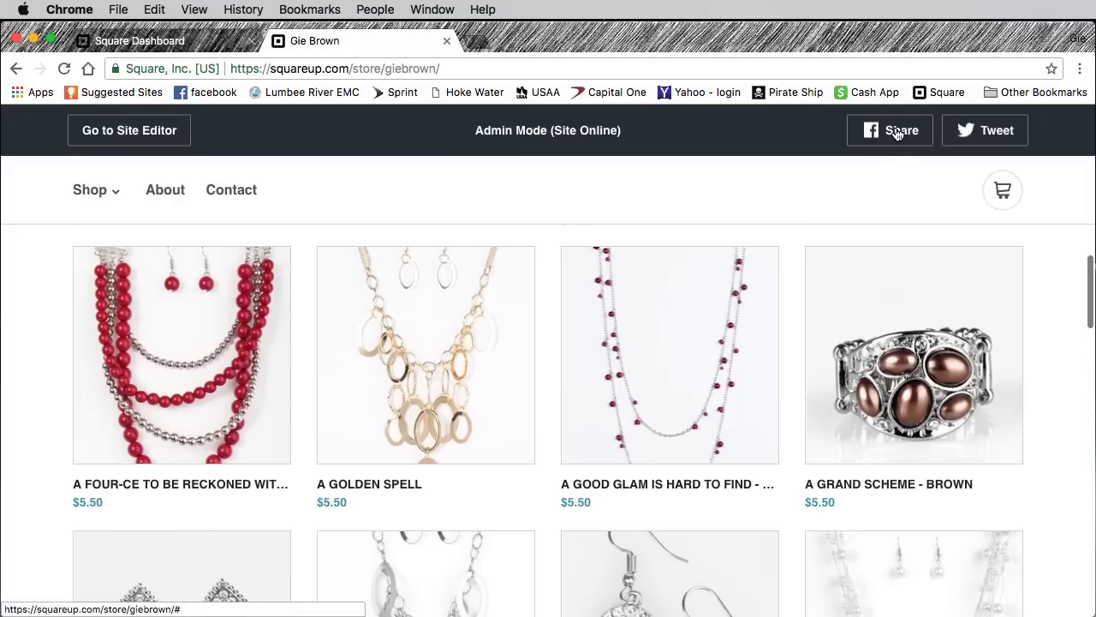
{"action": "scroll", "coordinate": [762, 362], "scroll_direction": "down", "scroll_amount": 10}
{"action": "scroll", "coordinate": [761, 360], "scroll_direction": "up", "scroll_amount": 15}
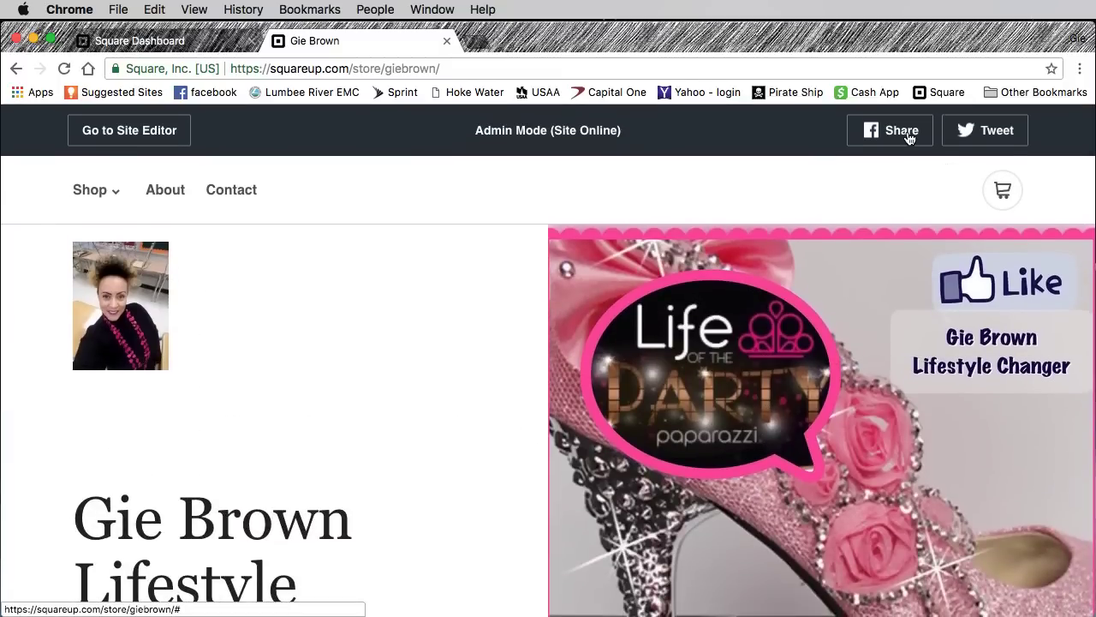
{"action": "left_click", "coordinate": [901, 137]}
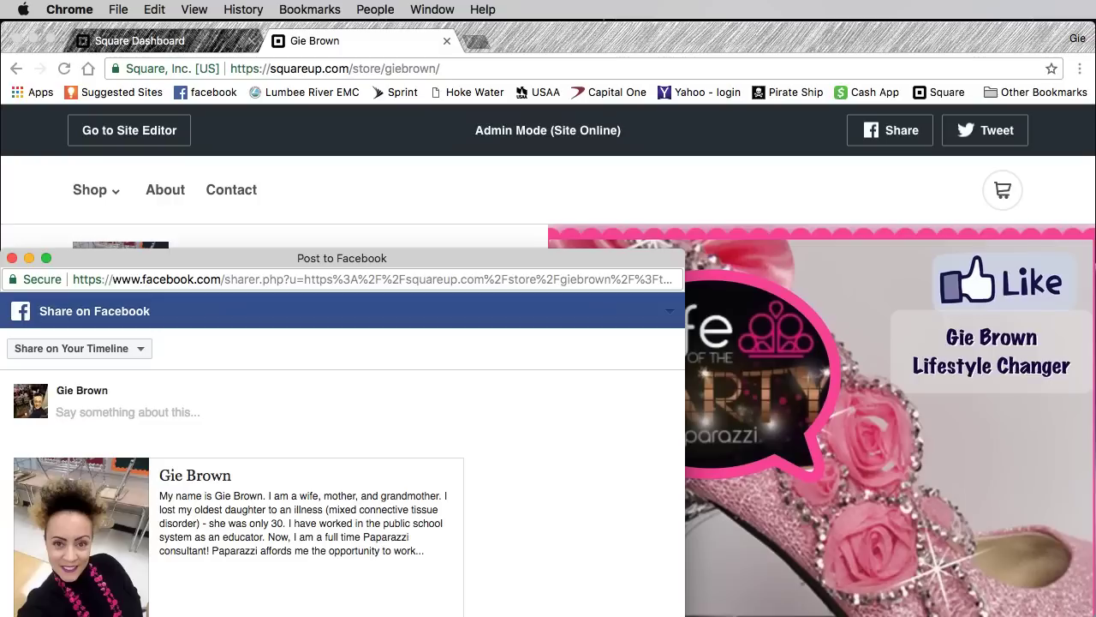
{"action": "left_click", "coordinate": [12, 258]}
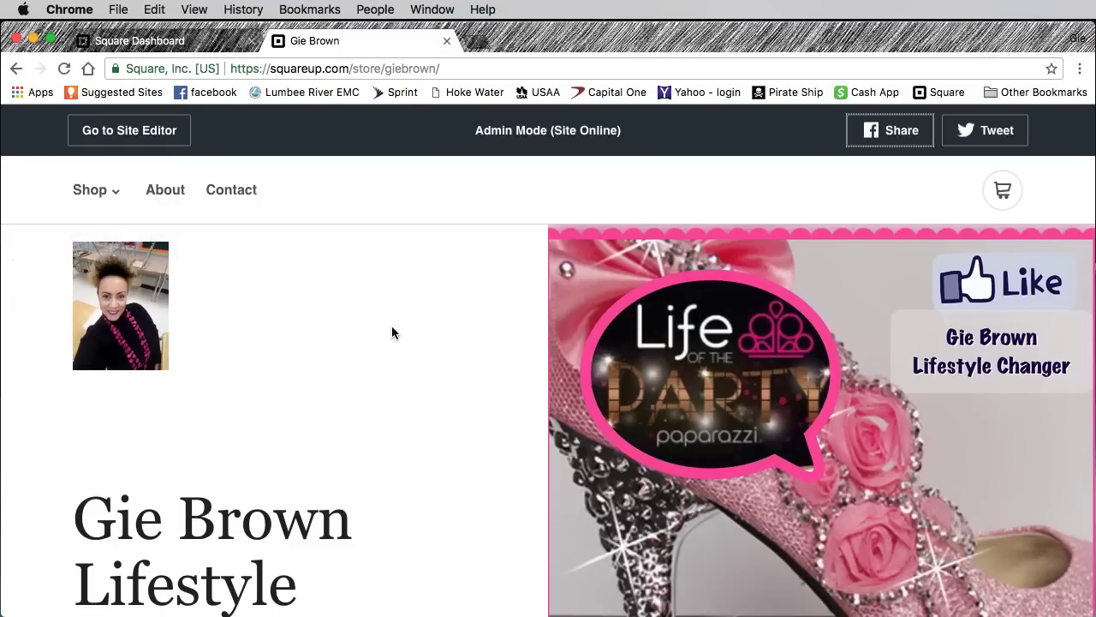
- Return to the site editor and look over the profile photo, store title and banner image at the start of the page
{"action": "left_click", "coordinate": [129, 130]}
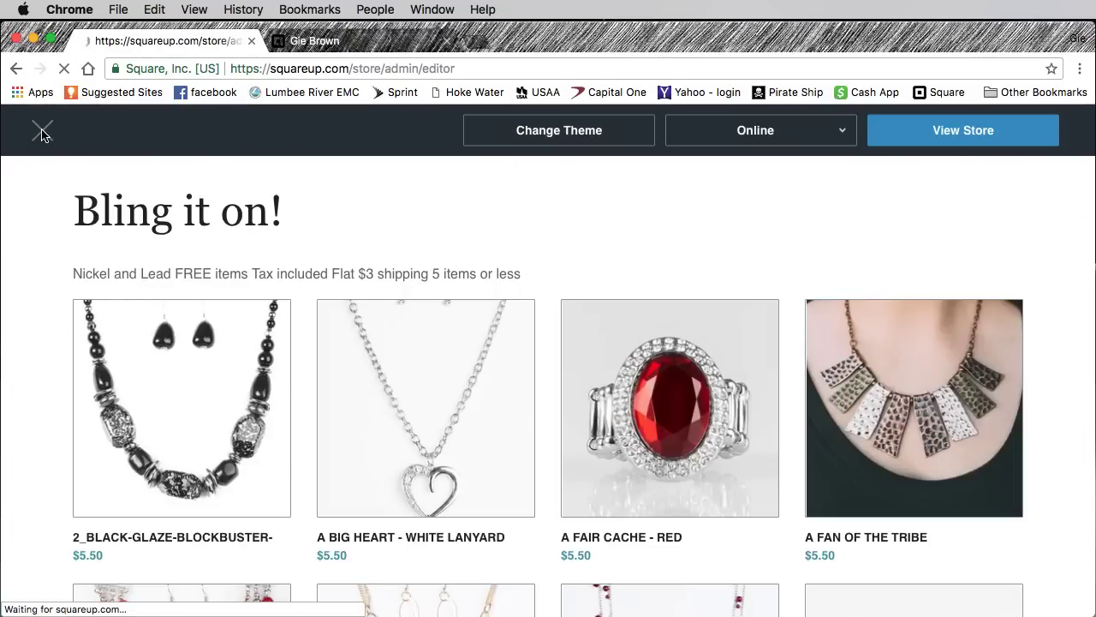
{"action": "left_click", "coordinate": [43, 130]}
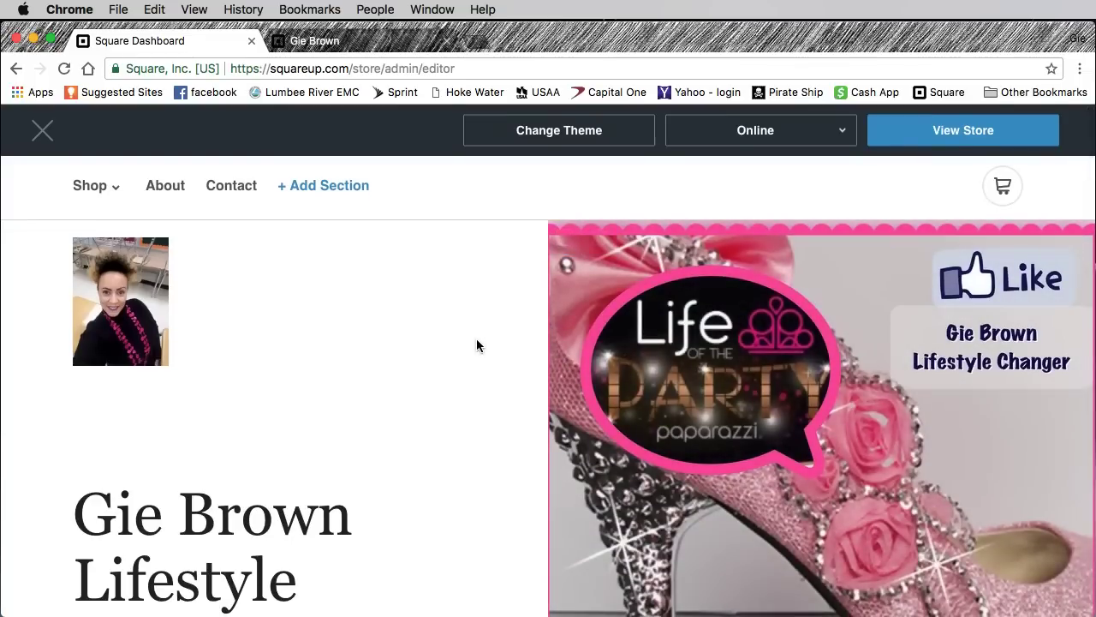
{"action": "scroll", "coordinate": [477, 345], "scroll_direction": "down", "scroll_amount": 5}
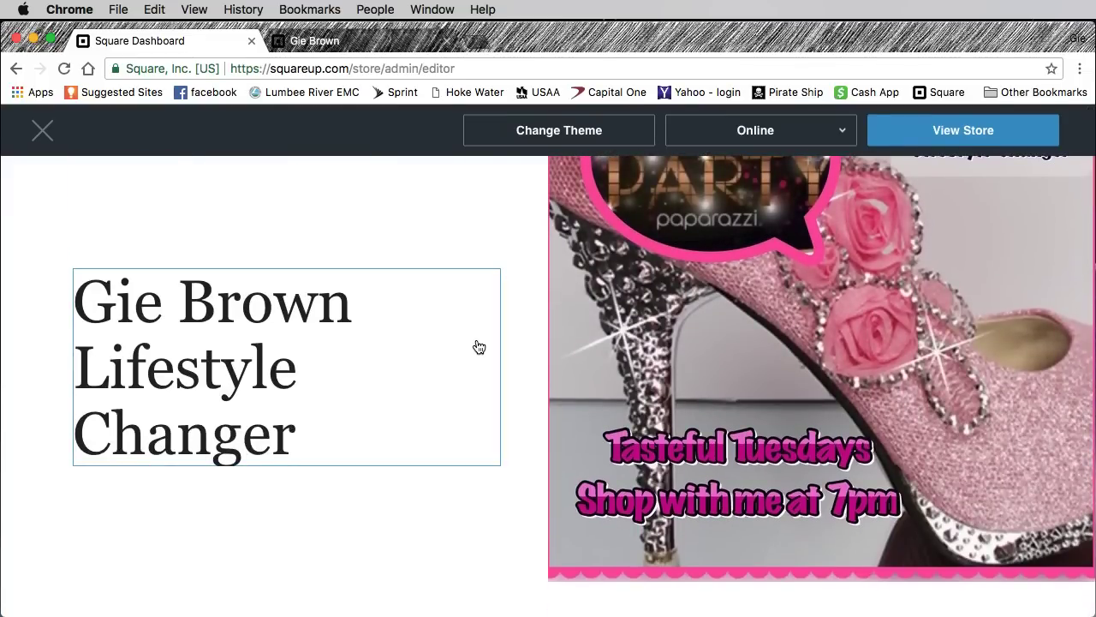
{"action": "scroll", "coordinate": [477, 347], "scroll_direction": "up", "scroll_amount": 2}
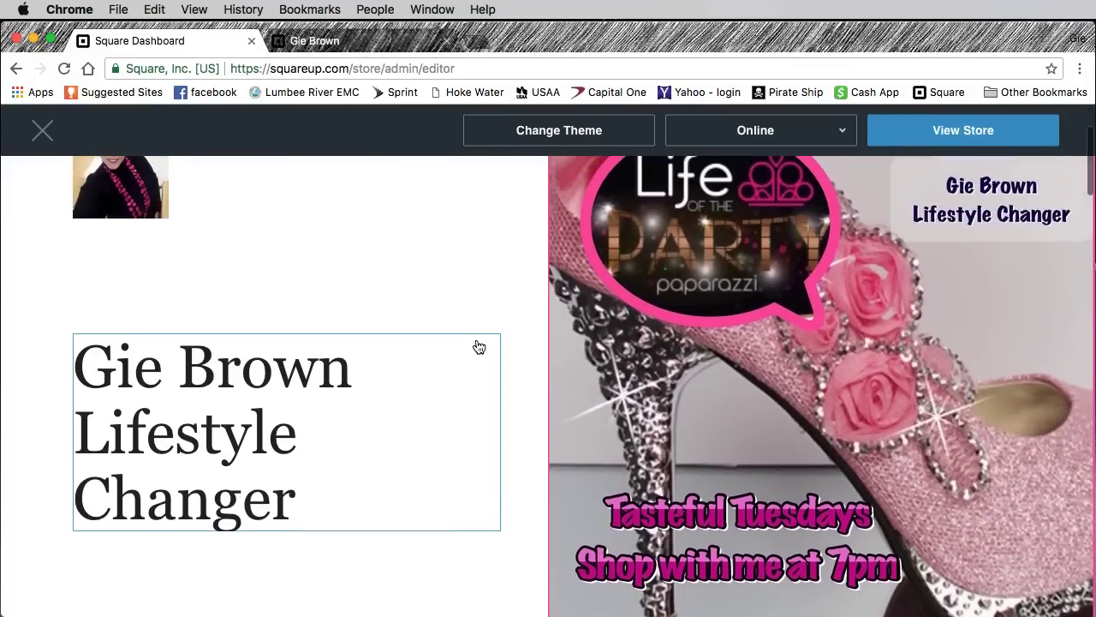
{"action": "scroll", "coordinate": [477, 347], "scroll_direction": "down", "scroll_amount": 2}
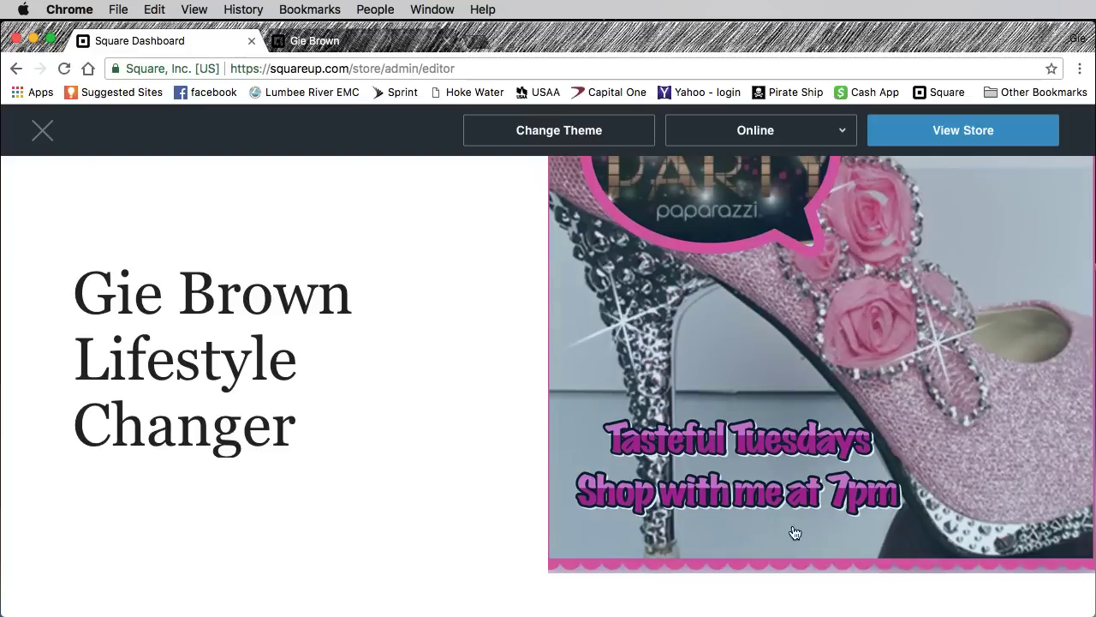
{"action": "scroll", "coordinate": [460, 523], "scroll_direction": "up", "scroll_amount": 2}
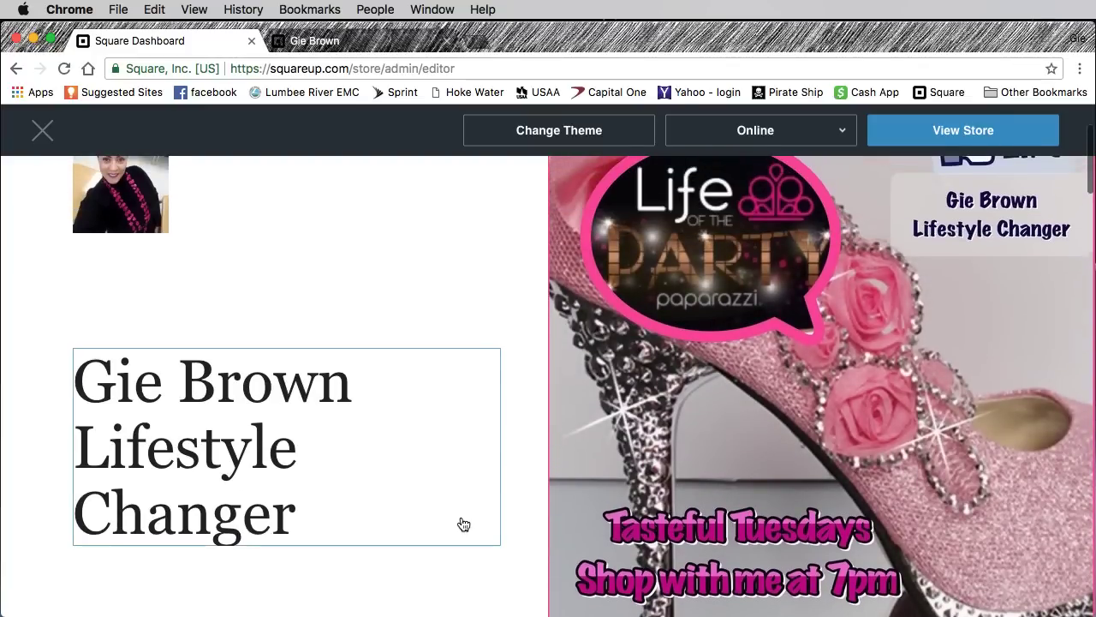
{"action": "scroll", "coordinate": [462, 523], "scroll_direction": "up", "scroll_amount": 2}
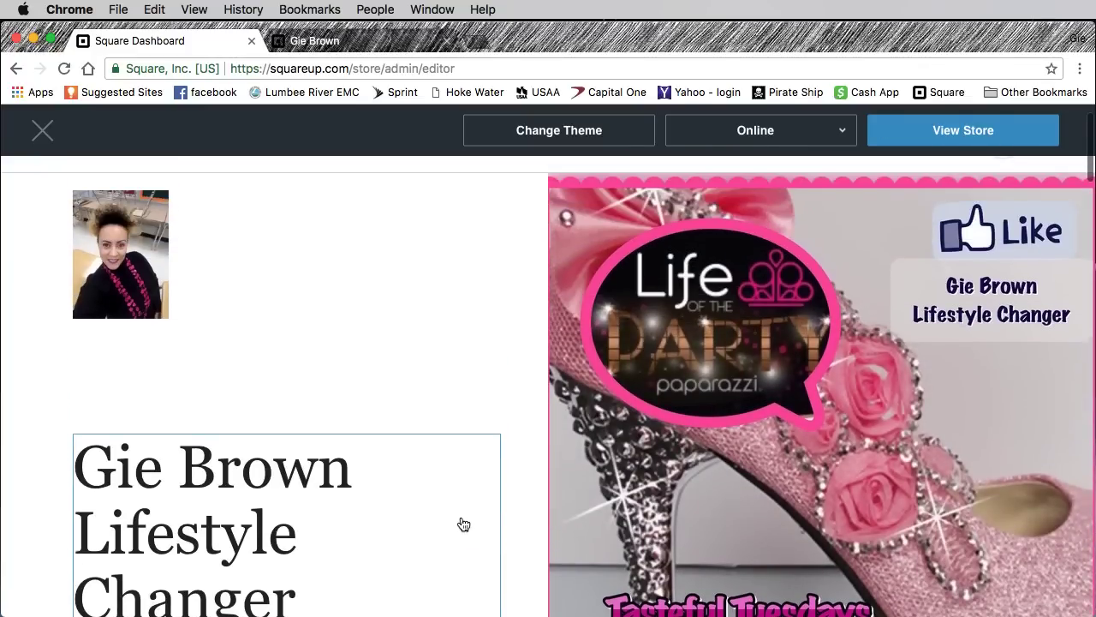